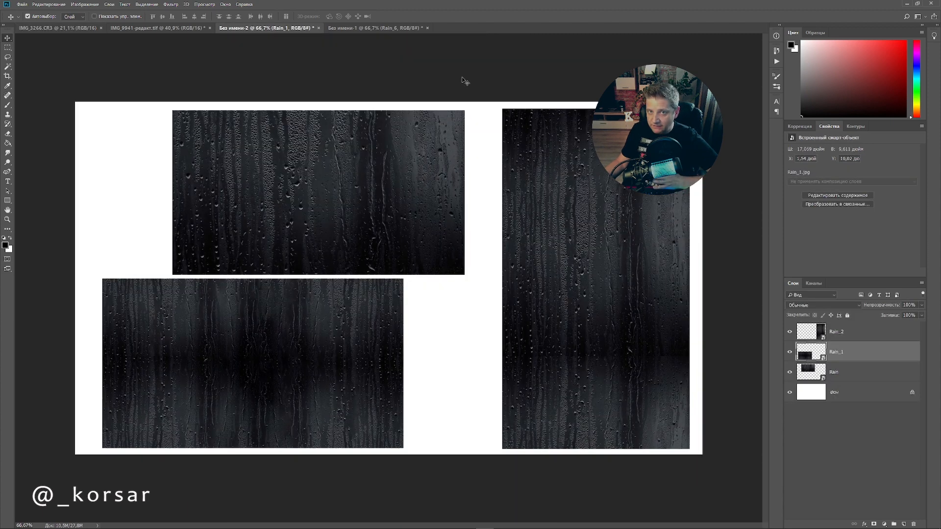
Step: Look over the rain texture document, return to the IMG_3266.CR3 street photo and duplicate its background layer
left_click(387, 28)
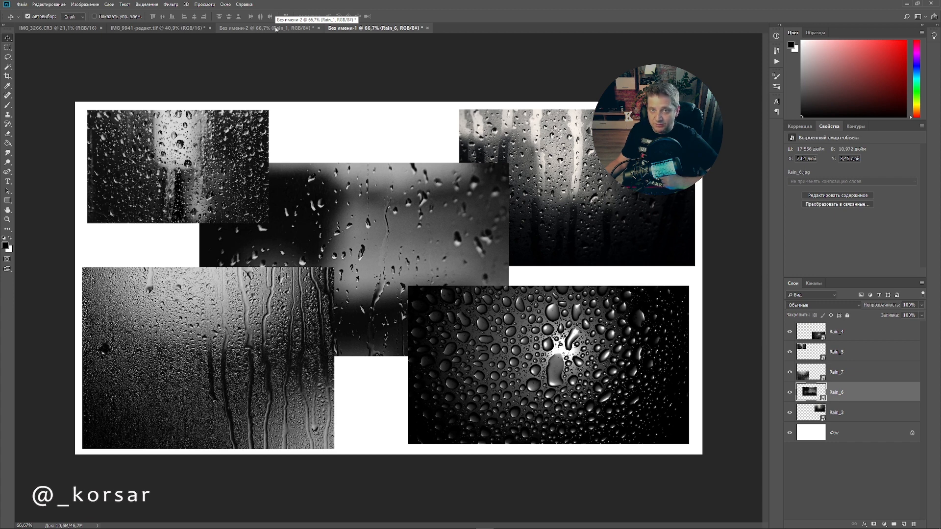
key("ctrl+Tab")
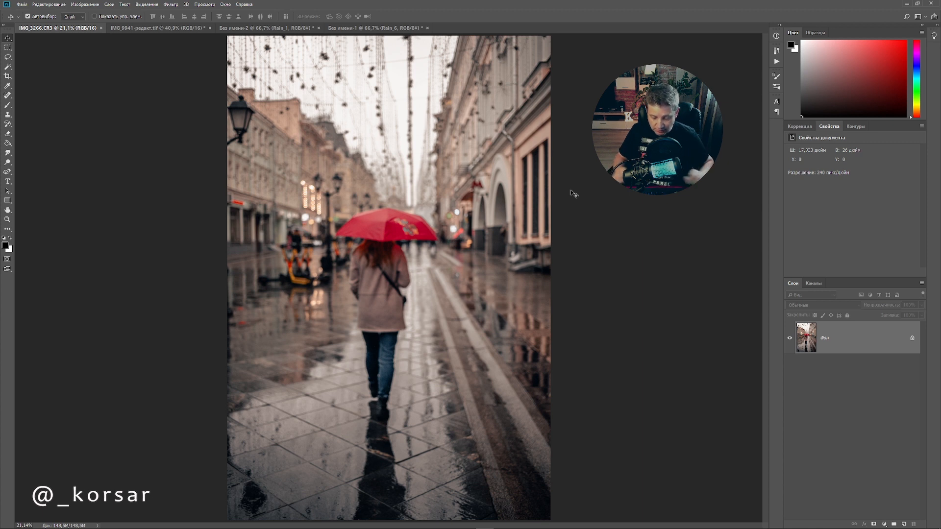
key("ctrl+j")
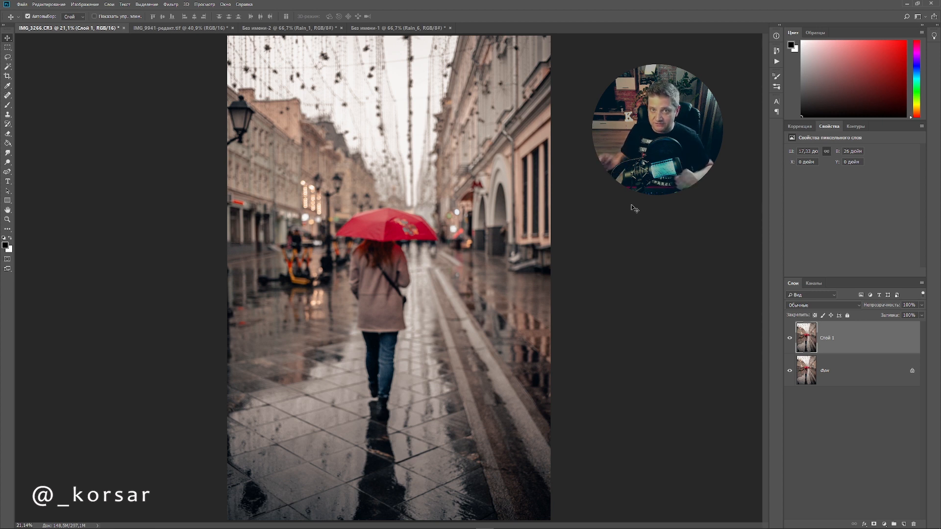
Step: Resize the image to 1440 × 2160 pixels and fit it to the window
left_click(87, 5)
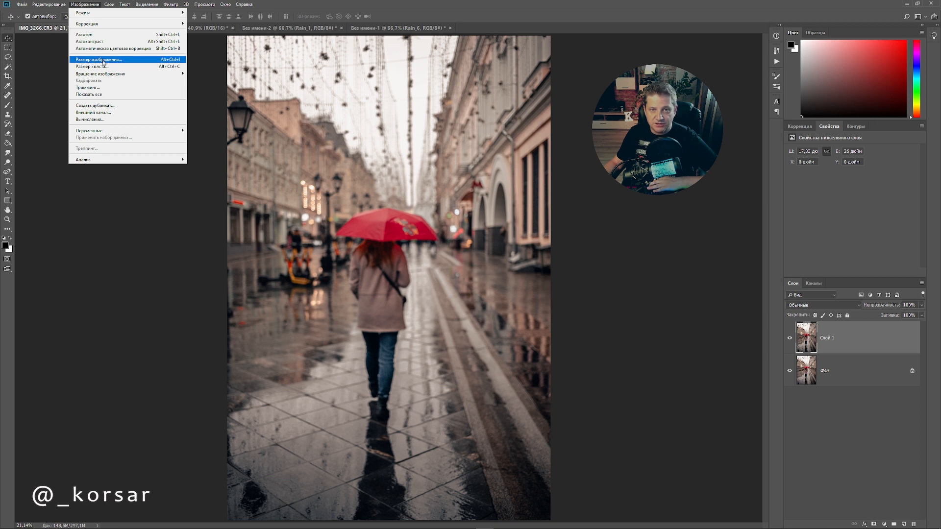
left_click(103, 61)
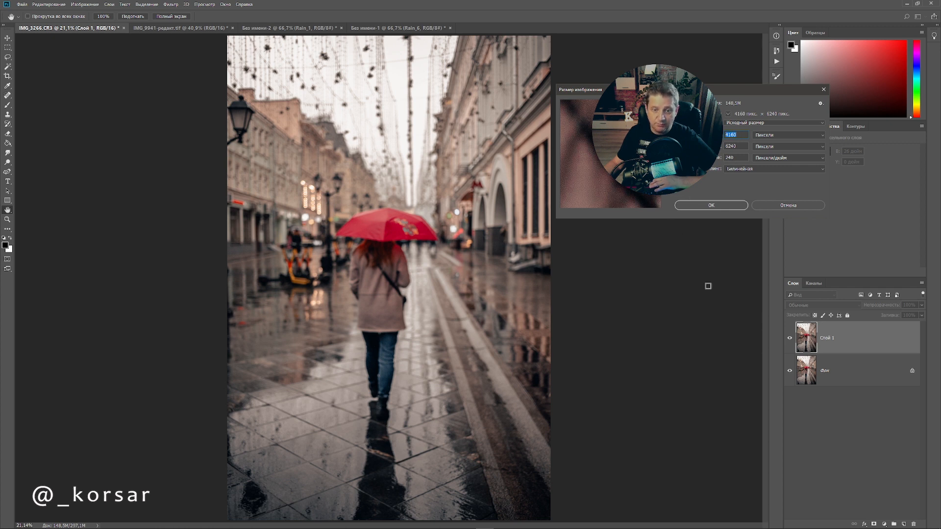
type("144")
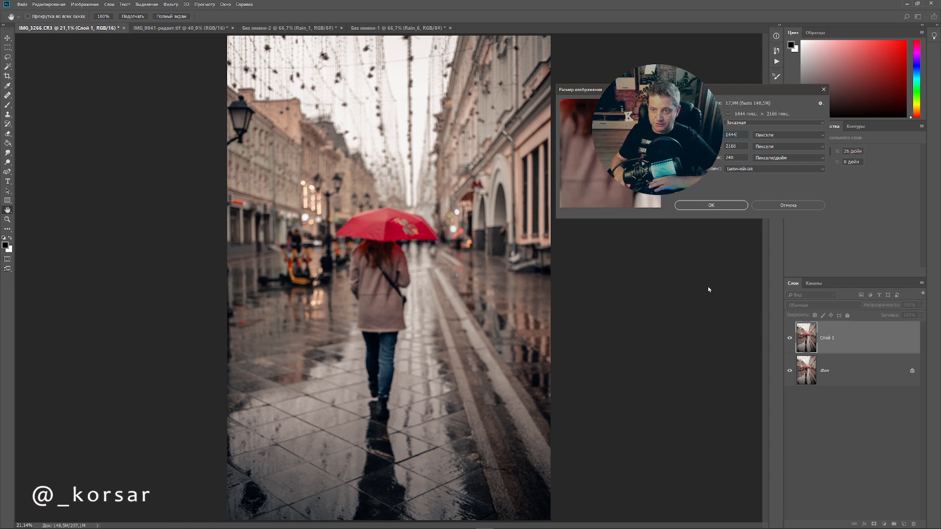
type("0")
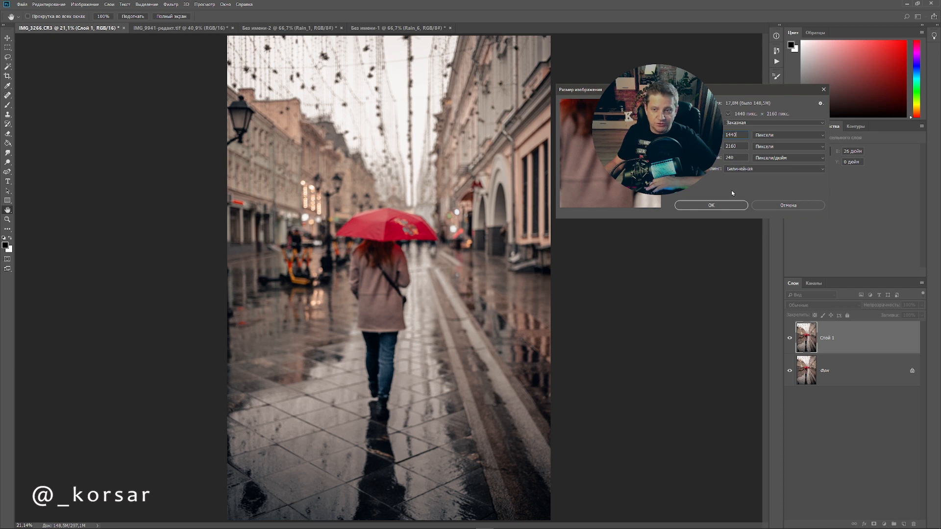
left_click(721, 206)
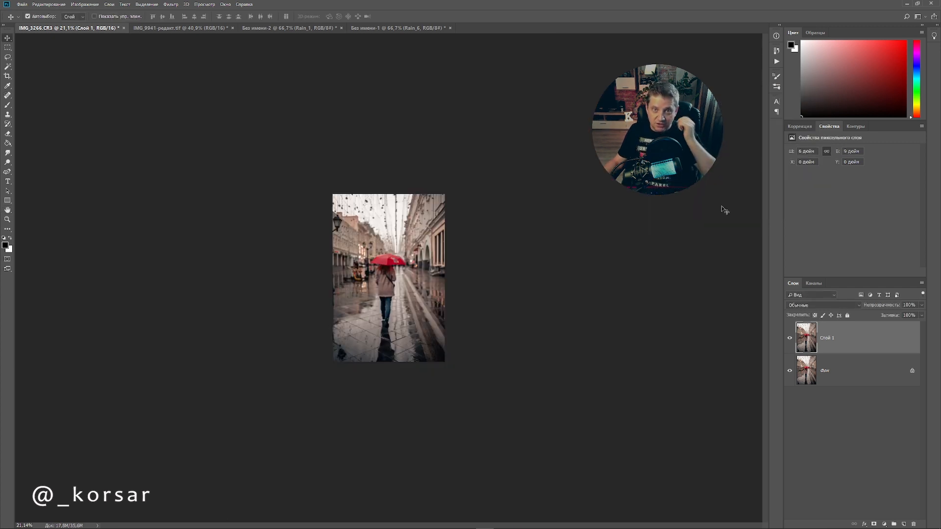
key("ctrl+0")
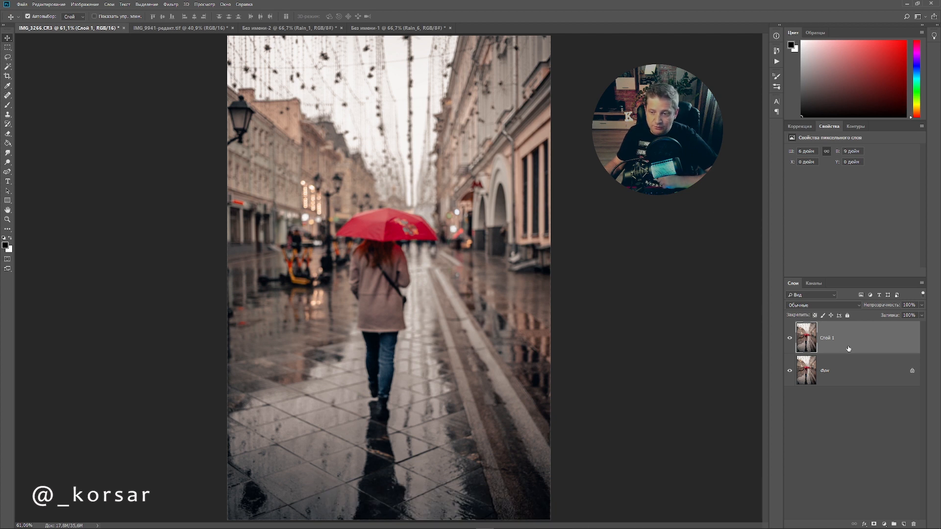
Step: Convert the duplicated photo layer to a smart object and apply a Motion Blur at 90° with a distance of 64 pixels
right_click(858, 343)
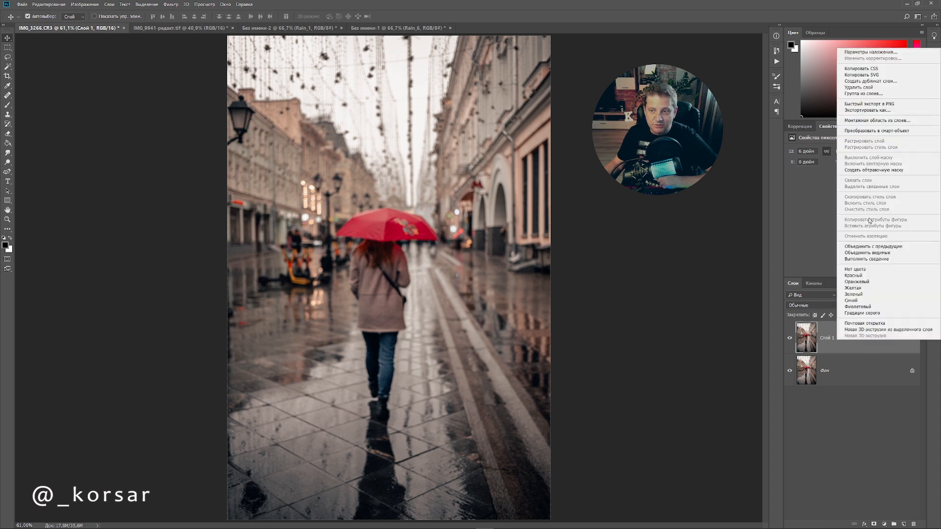
left_click(870, 131)
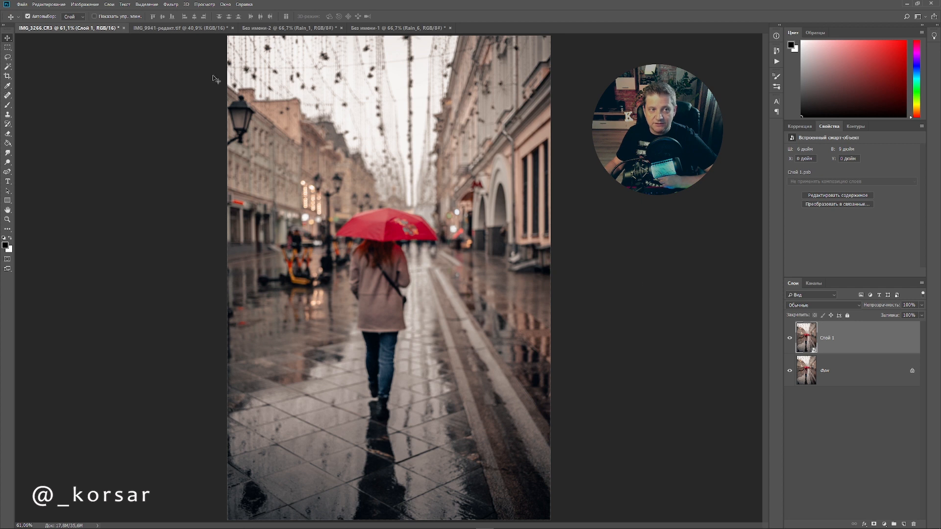
left_click(171, 4)
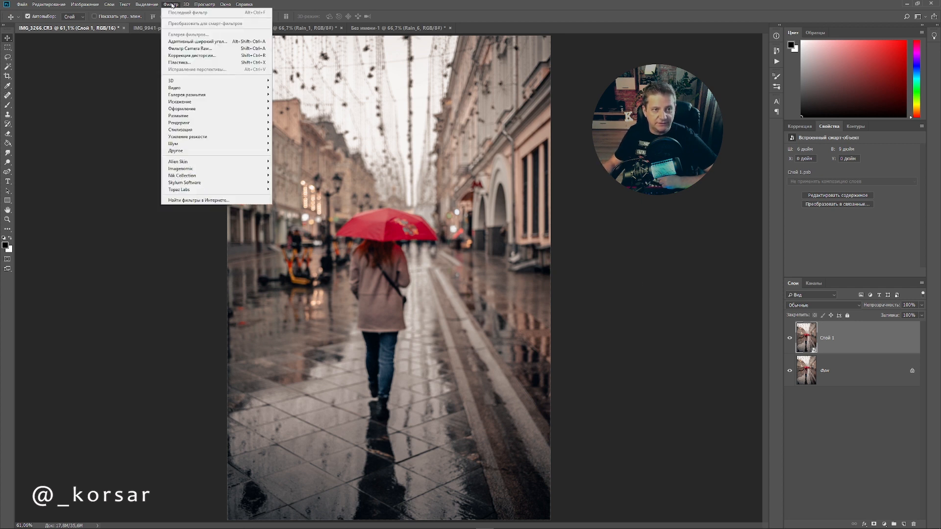
mouse_move(214, 118)
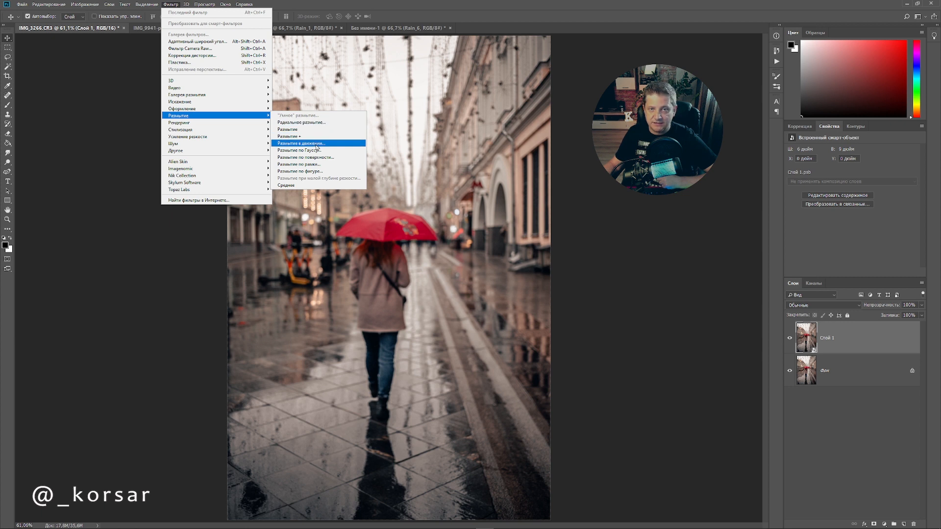
left_click(316, 144)
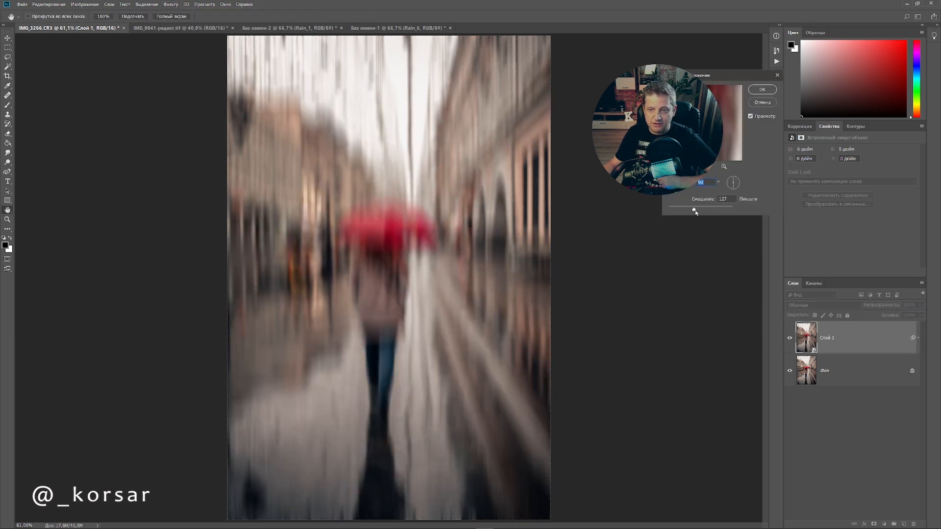
left_click_drag(695, 211, 689, 210)
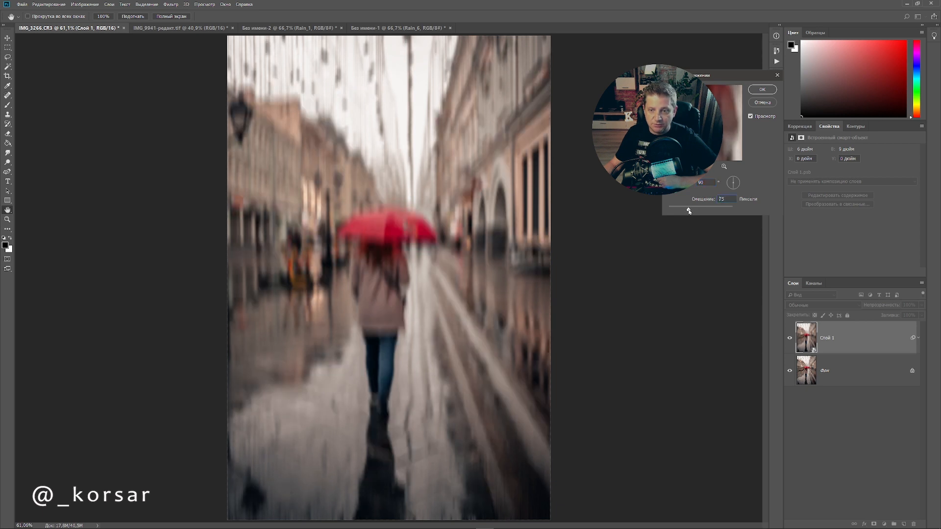
left_click_drag(689, 211, 687, 210)
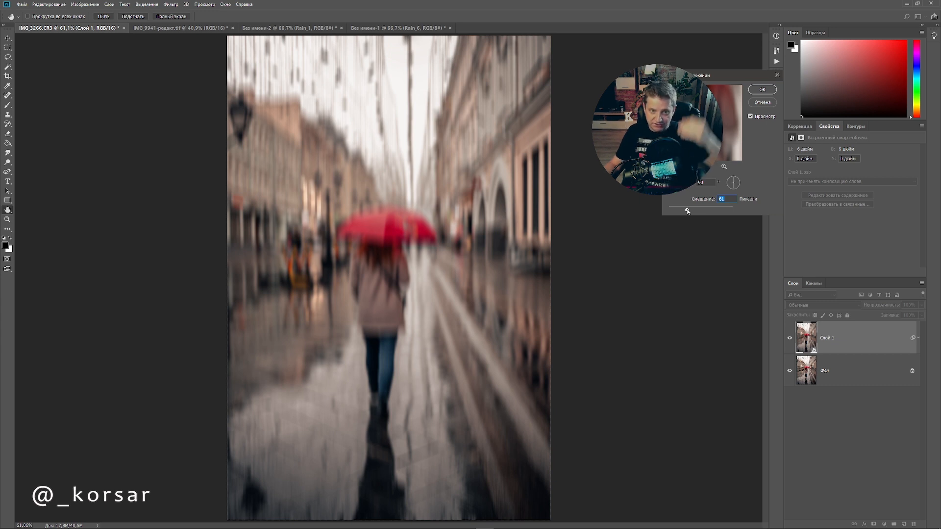
left_click_drag(687, 210, 701, 210)
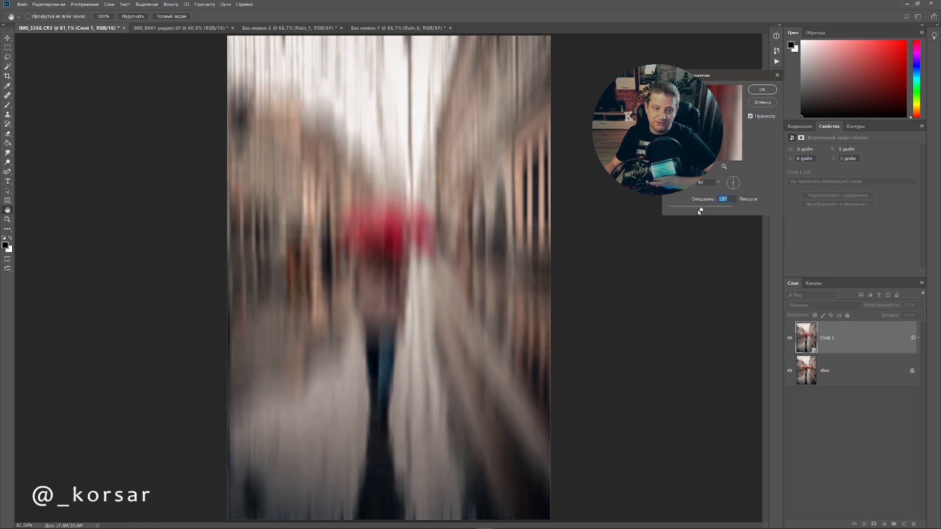
left_click_drag(700, 211, 690, 210)
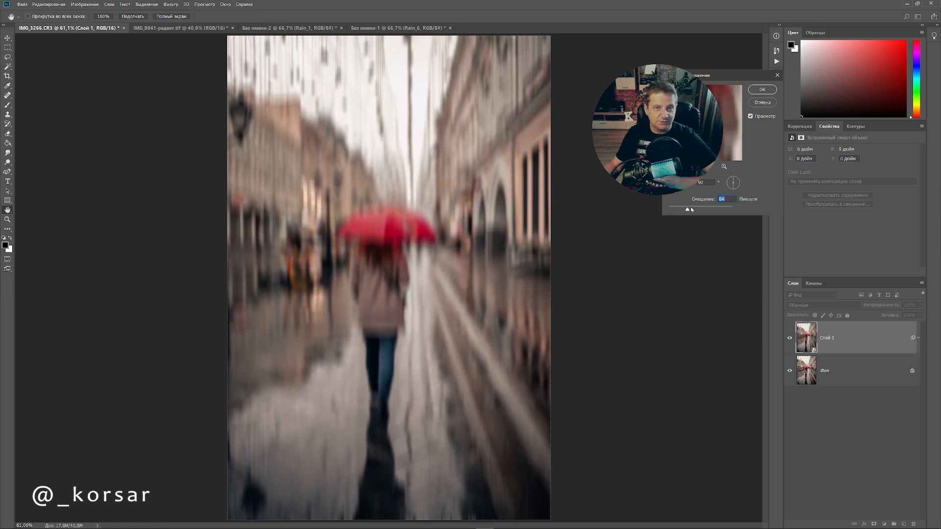
key("Return")
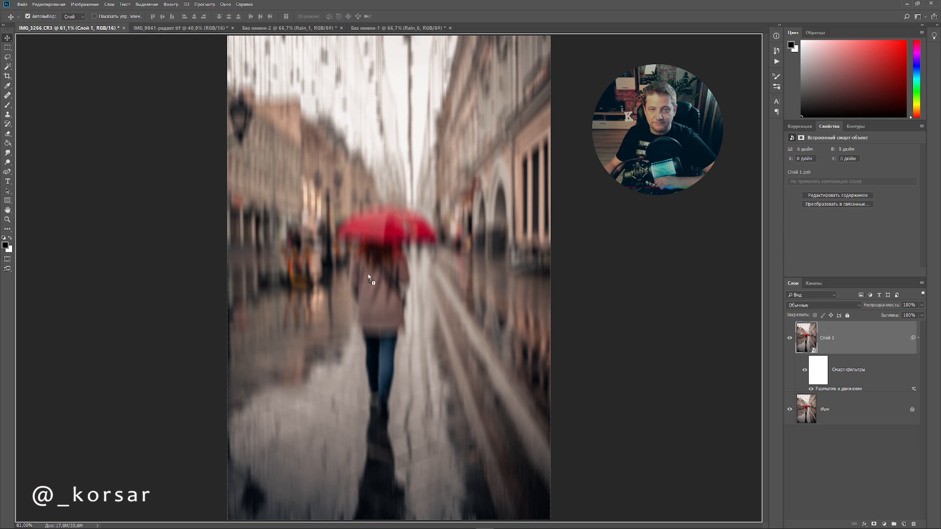
Step: Place the Rain_2 texture above the photo, stretched to the full canvas width, and set its blend mode to Screen (Экран)
left_click_drag(369, 276, 369, 276)
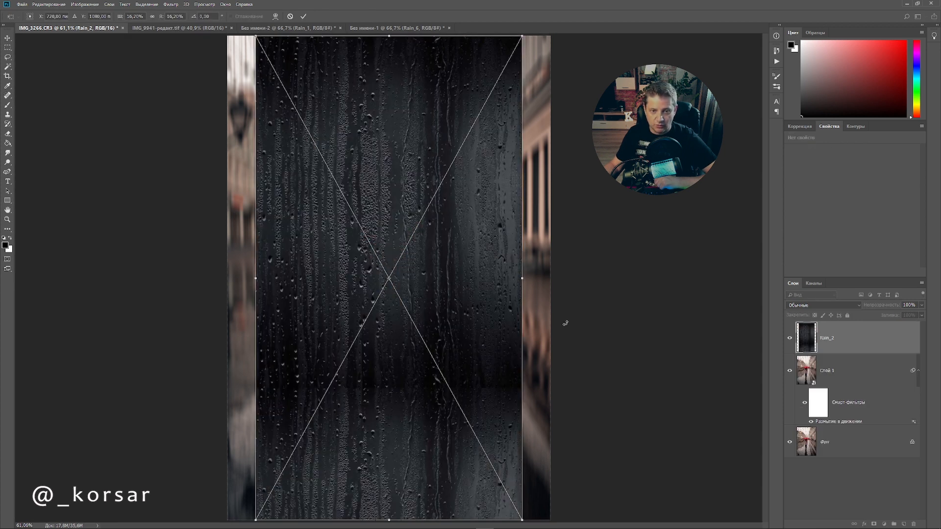
left_click_drag(256, 278, 227, 278)
left_click_drag(522, 278, 551, 278)
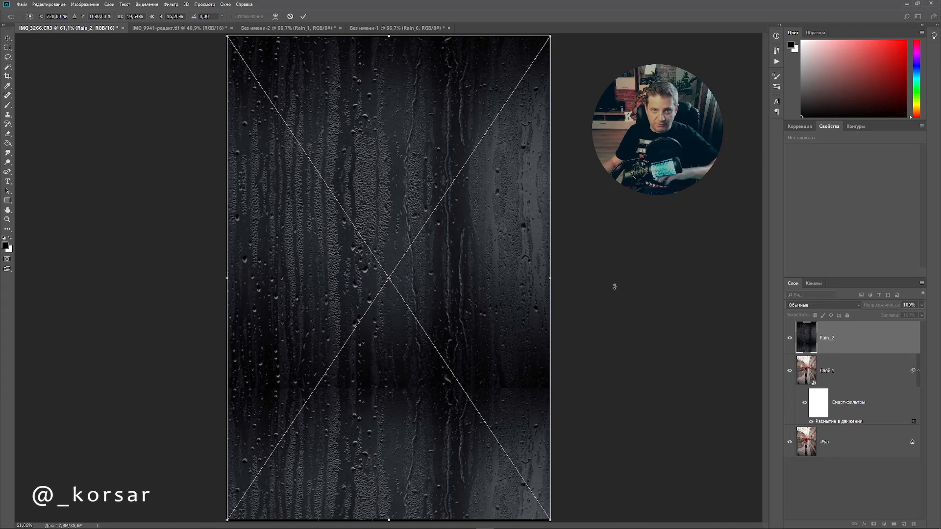
left_click(303, 16)
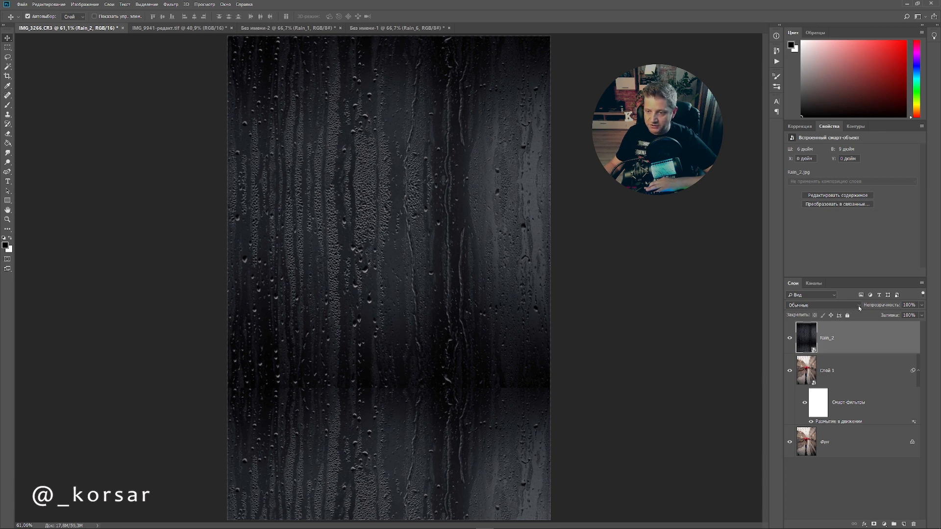
left_click(860, 307)
left_click(822, 376)
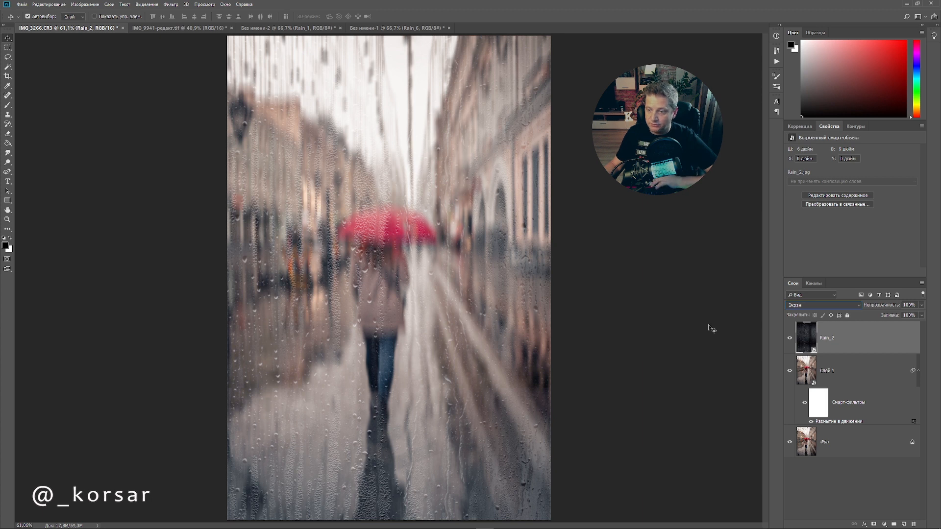
Step: Duplicate the Rain_2 layer and set the copy to Soft Light (Мягкий свет) at 65% opacity
left_click_drag(899, 346, 905, 524)
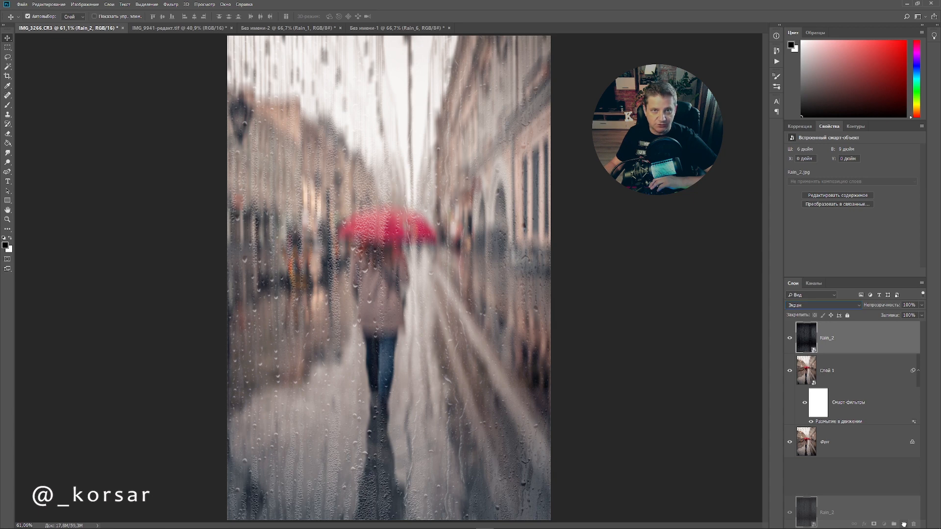
left_click_drag(905, 524, 904, 525)
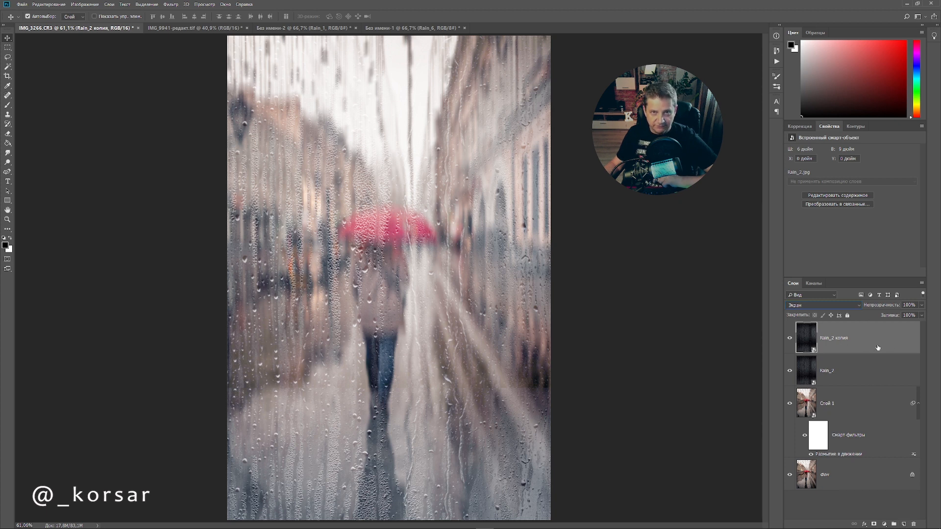
left_click(859, 306)
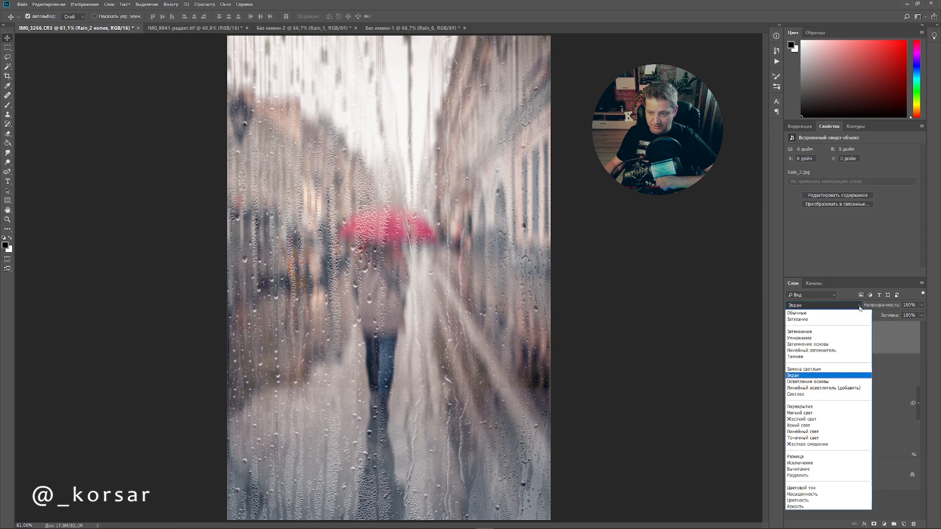
left_click(825, 413)
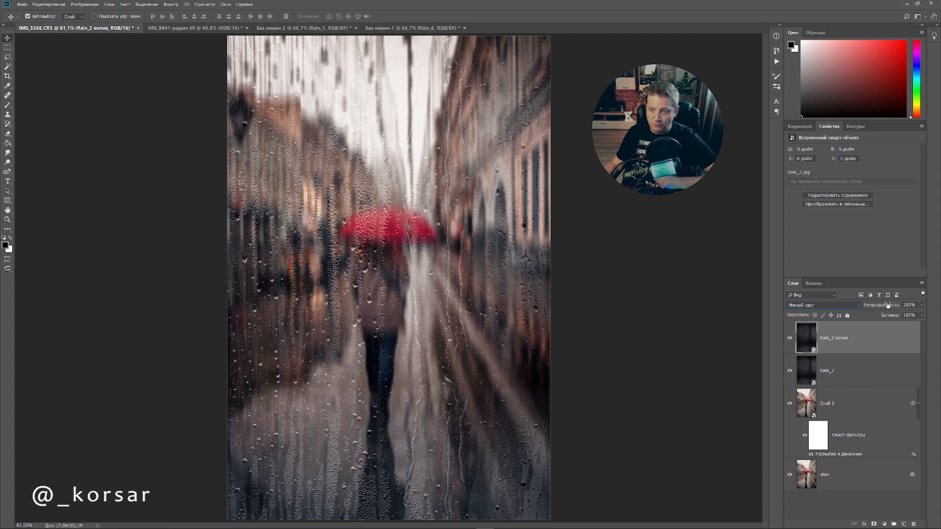
left_click_drag(888, 306, 877, 311)
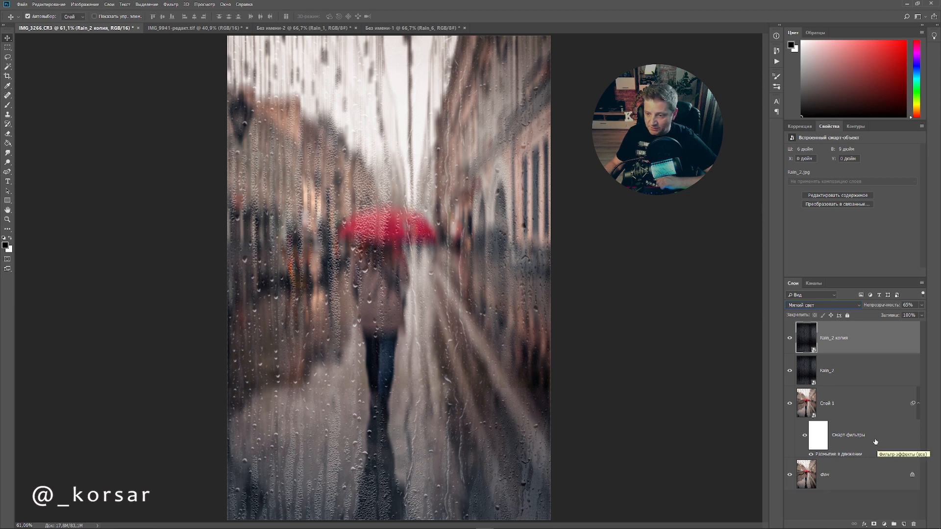
Step: Increase the Motion Blur smart filter's distance on layer Слой 1 to 96 pixels
left_click(918, 404)
left_click(918, 404)
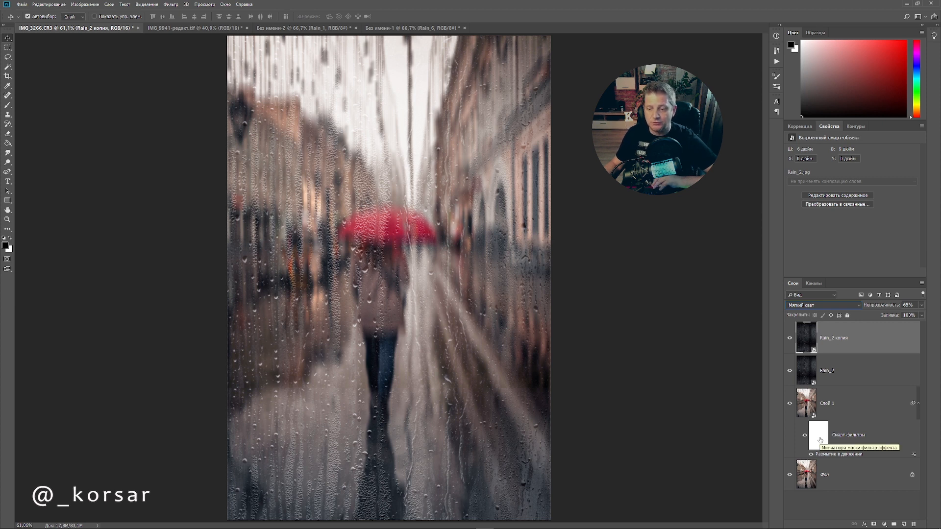
double_click(855, 457)
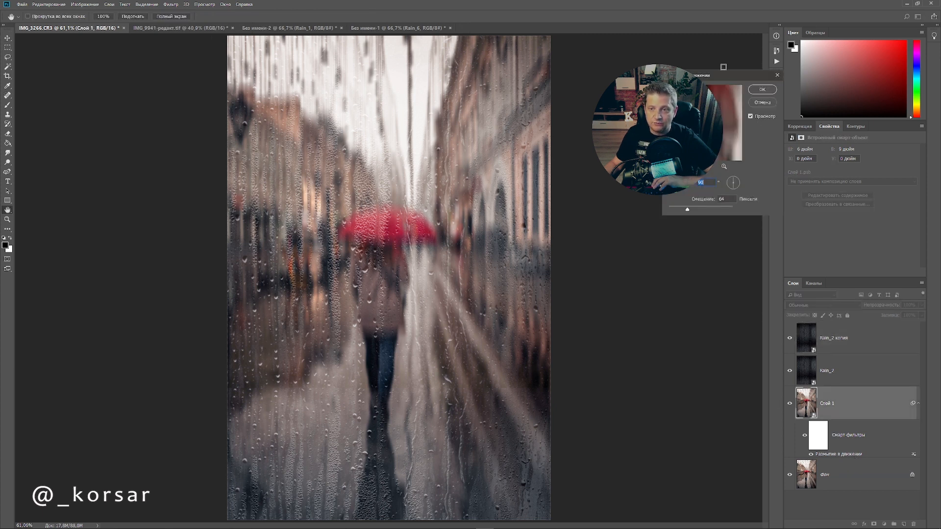
left_click_drag(732, 80, 659, 98)
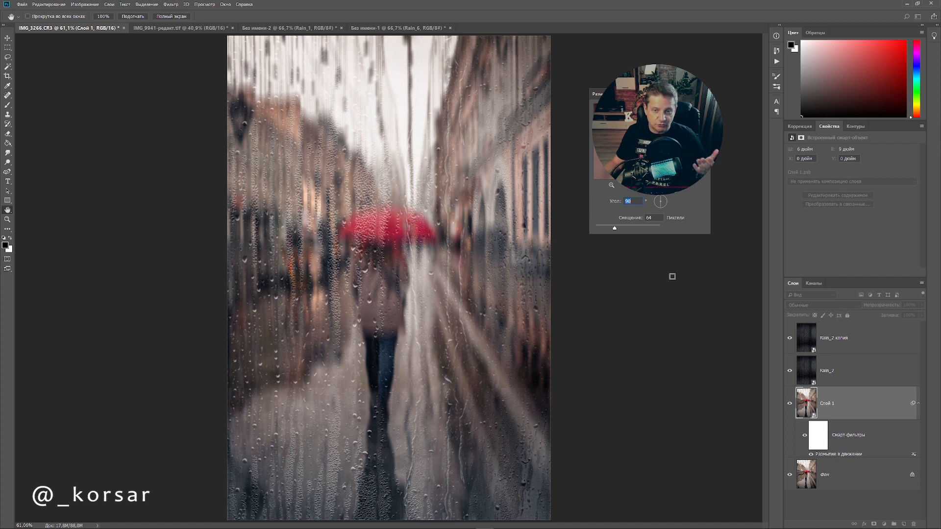
left_click_drag(615, 231, 619, 231)
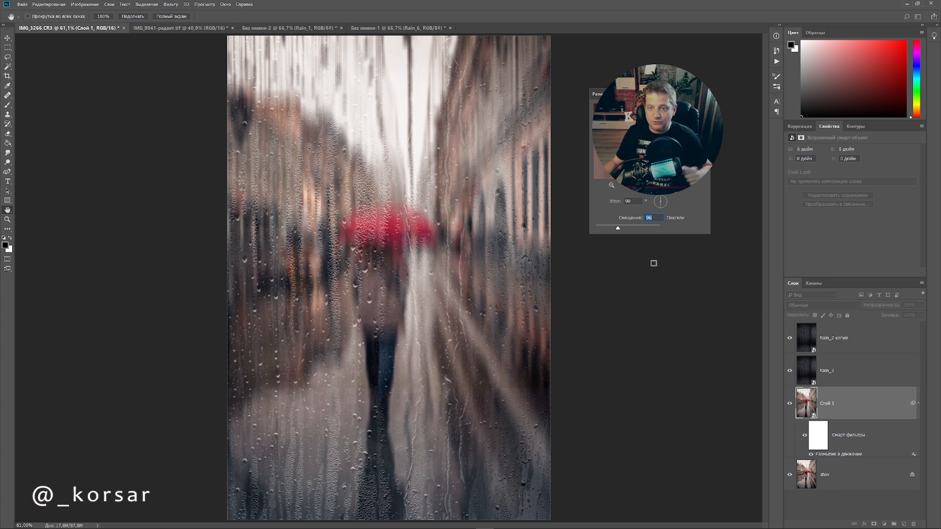
key("Return")
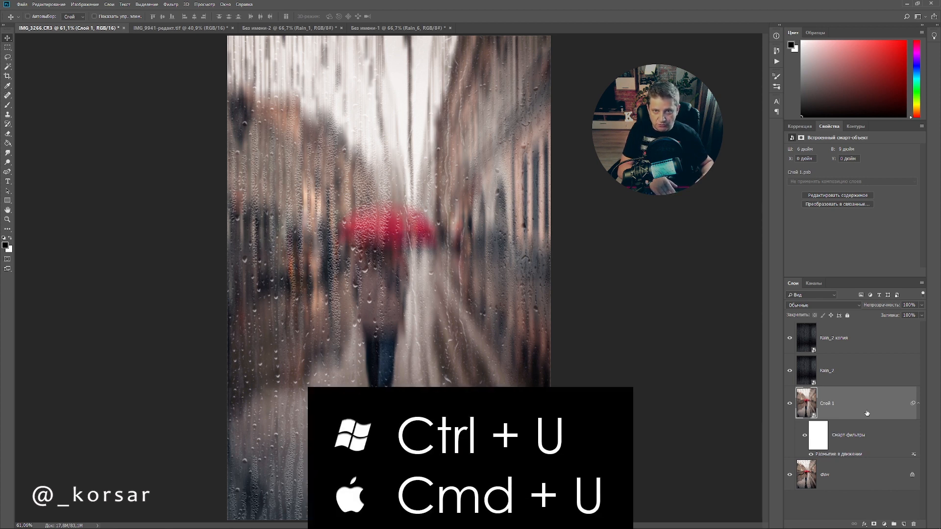
Step: Apply Hue/Saturation to layer Слой 1 with hue -3 and saturation +17, and compare the result with the original photo
key("ctrl+u")
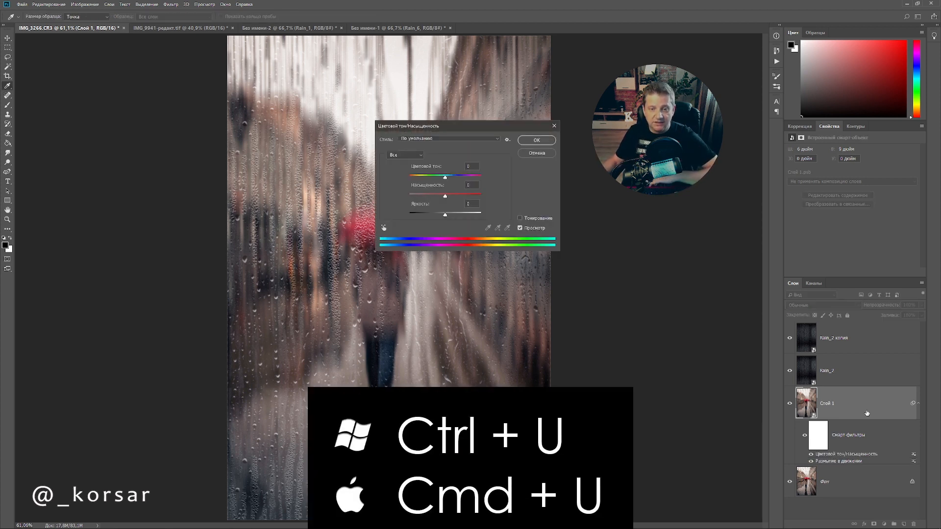
left_click_drag(484, 125, 677, 90)
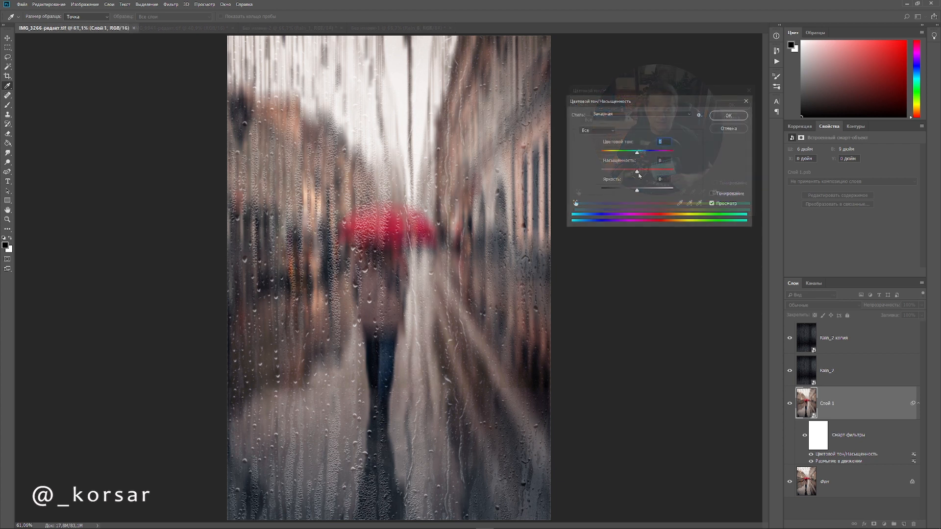
left_click_drag(637, 171, 641, 172)
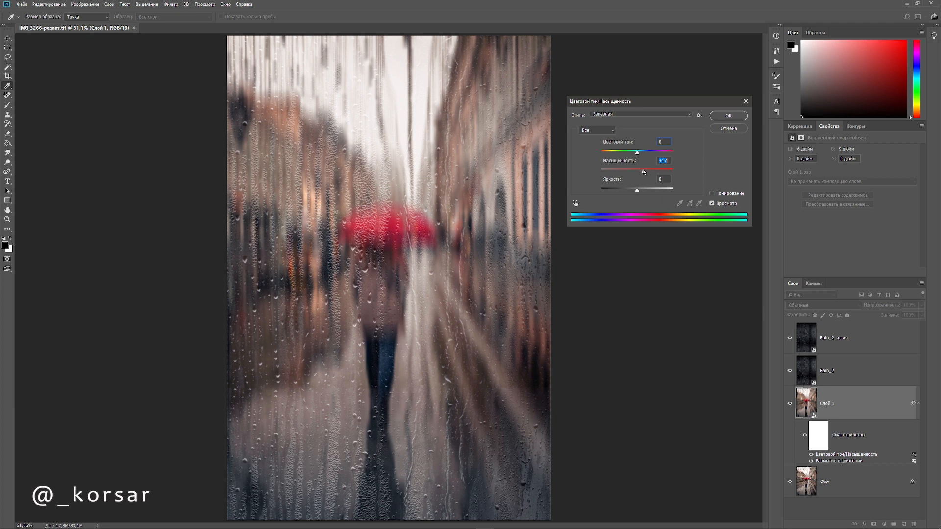
left_click_drag(637, 153, 635, 153)
left_click(612, 130)
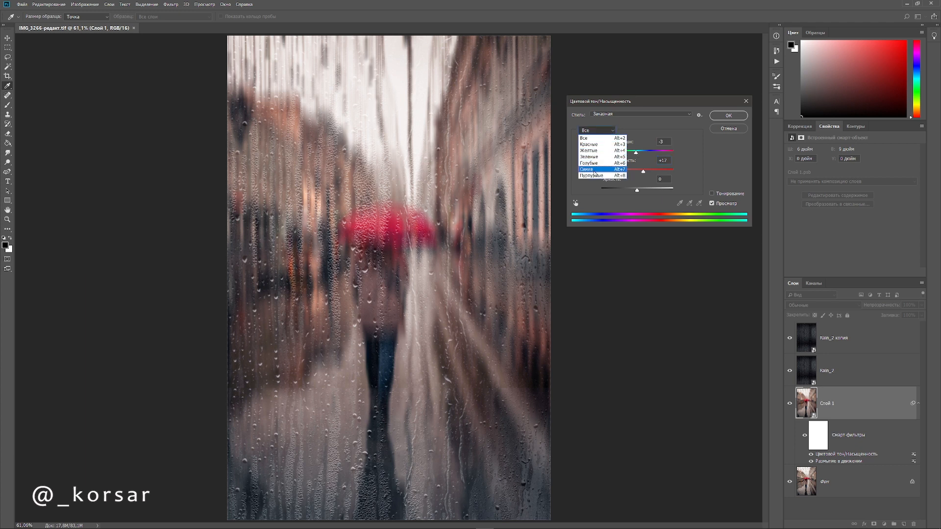
left_click(688, 136)
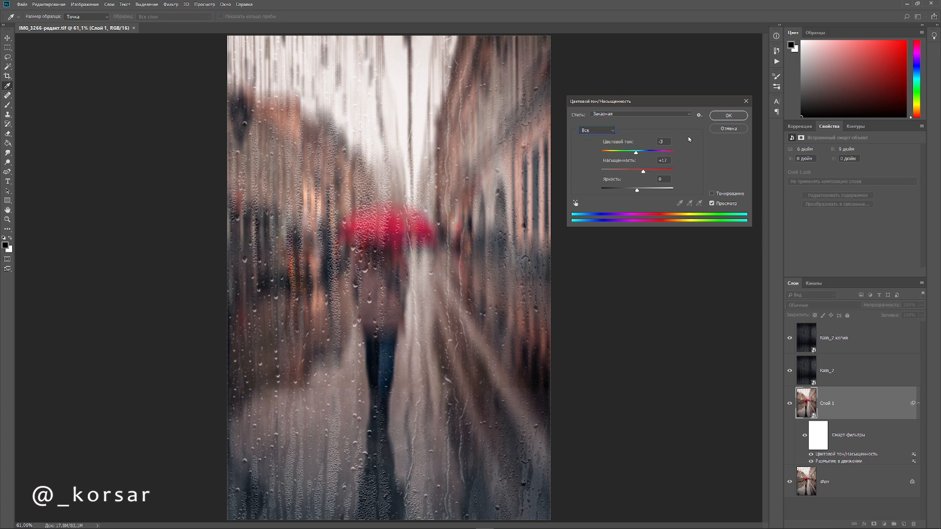
left_click(728, 116)
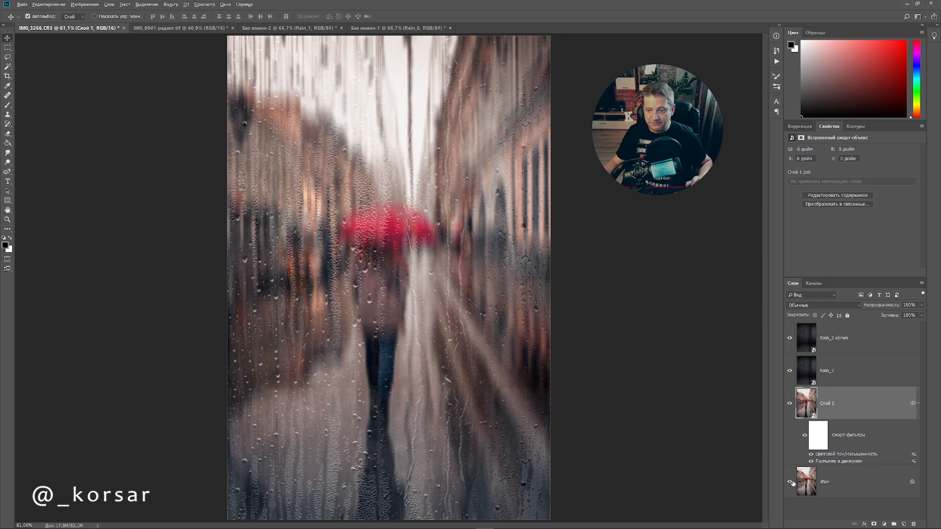
left_click(789, 483, "alt")
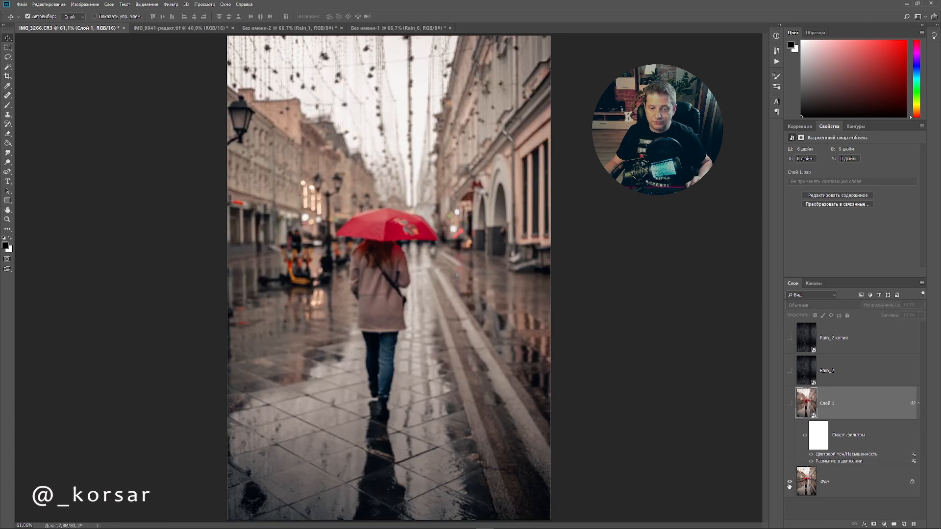
left_click(789, 483, "alt")
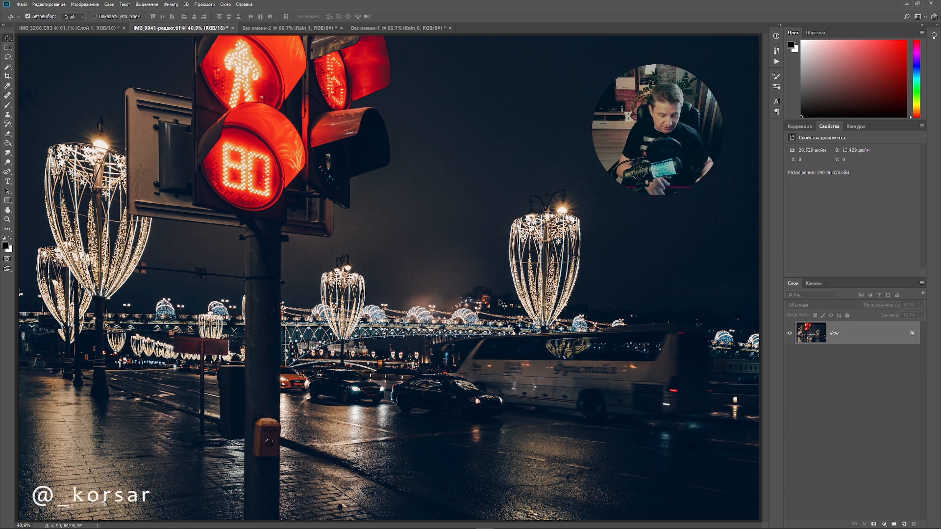
Step: Duplicate the background layer of the night traffic-light photo IMG_9941 and resize the image to 1440 pixels high
key("ctrl+j")
left_click(84, 4)
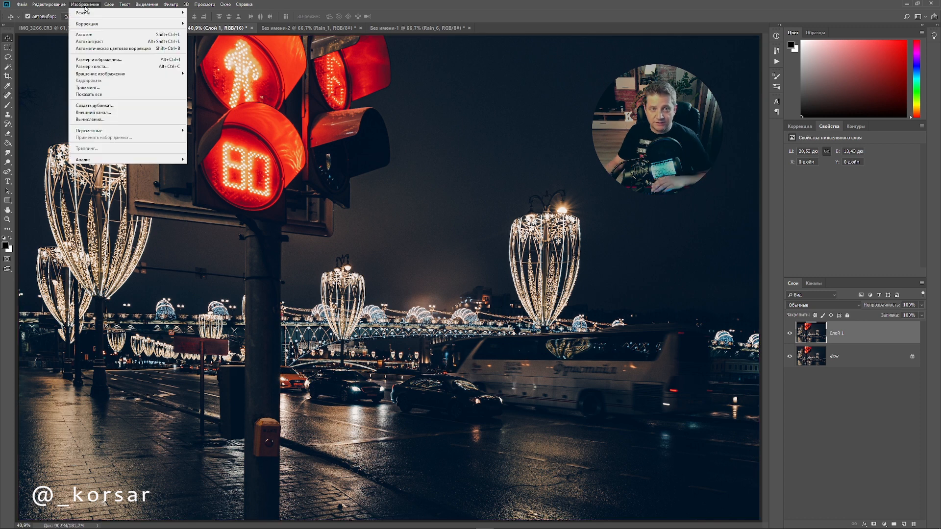
left_click(98, 59)
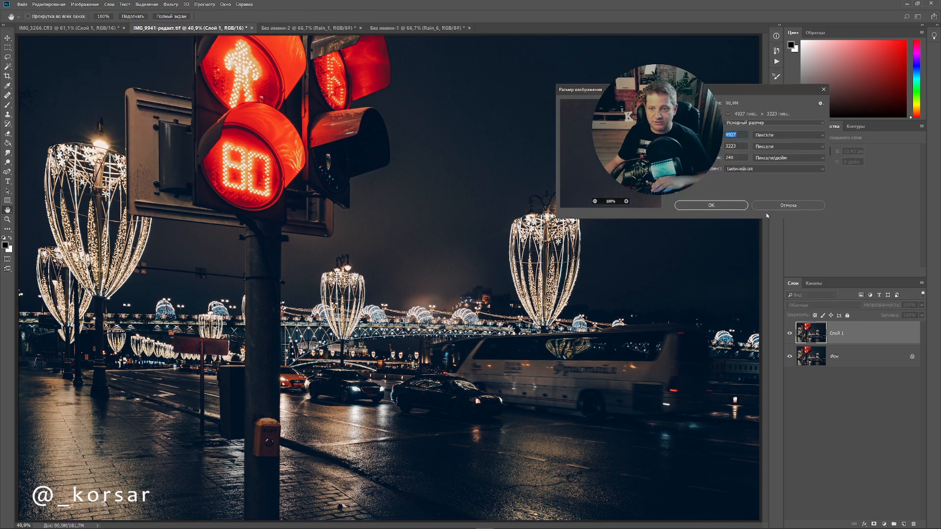
key("Tab")
type("1440")
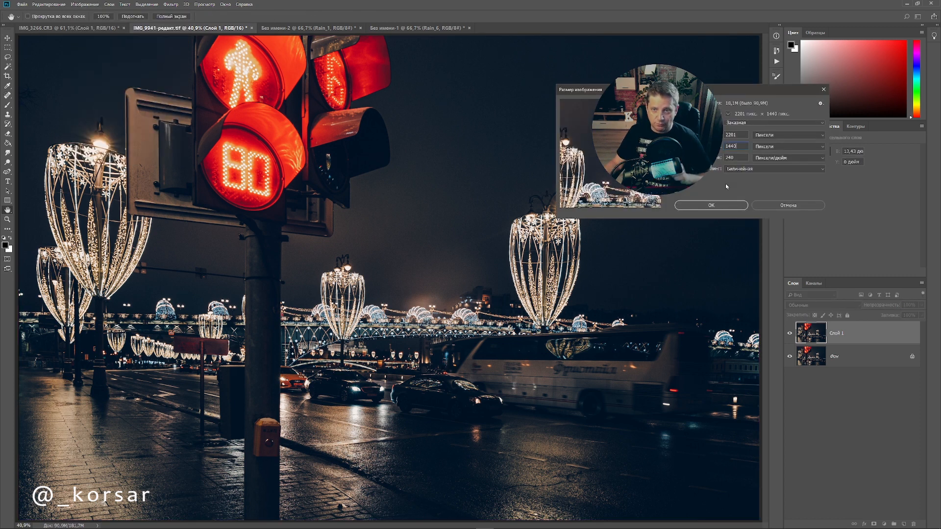
left_click(711, 206)
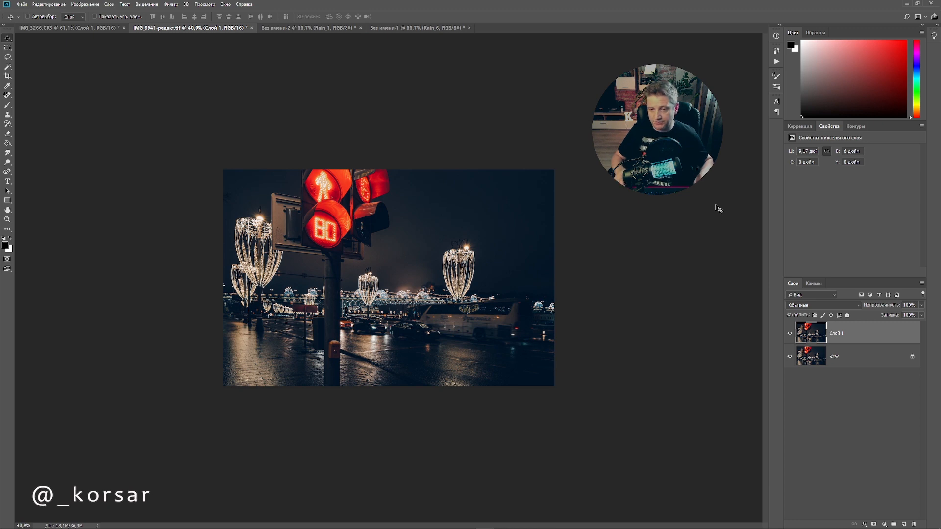
key("ctrl+0")
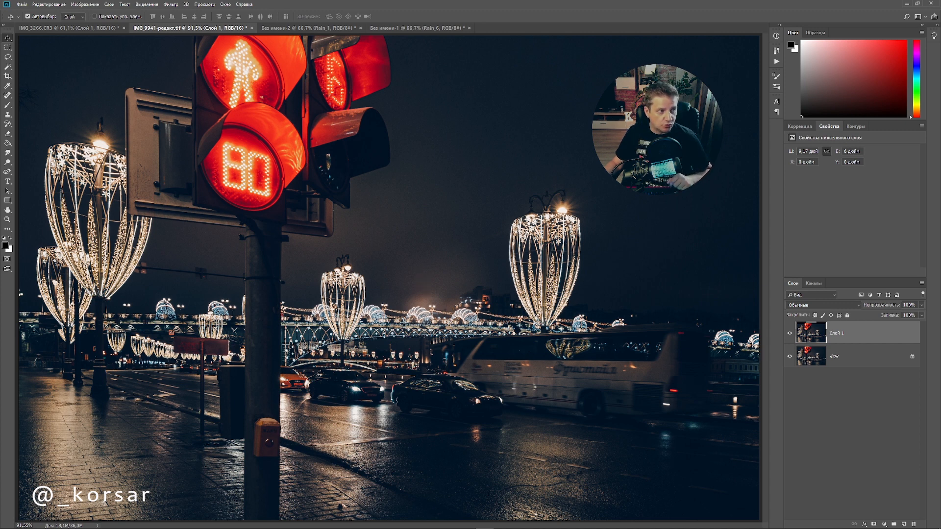
Step: Place the Rain texture above the night photo, stretch it vertically to fill the canvas, and set its blend mode to Screen (Экран)
left_click_drag(0, 338, 403, 330)
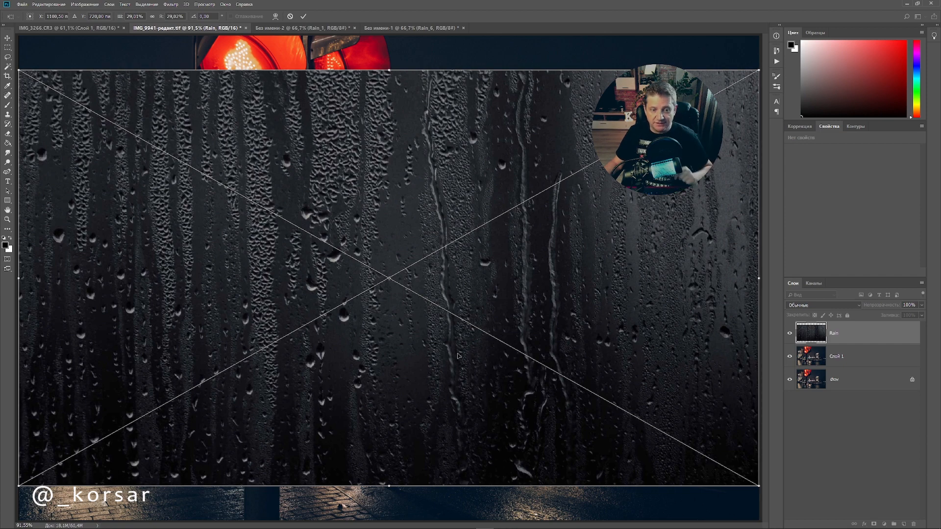
left_click_drag(389, 70, 389, 30)
left_click_drag(389, 486, 383, 522)
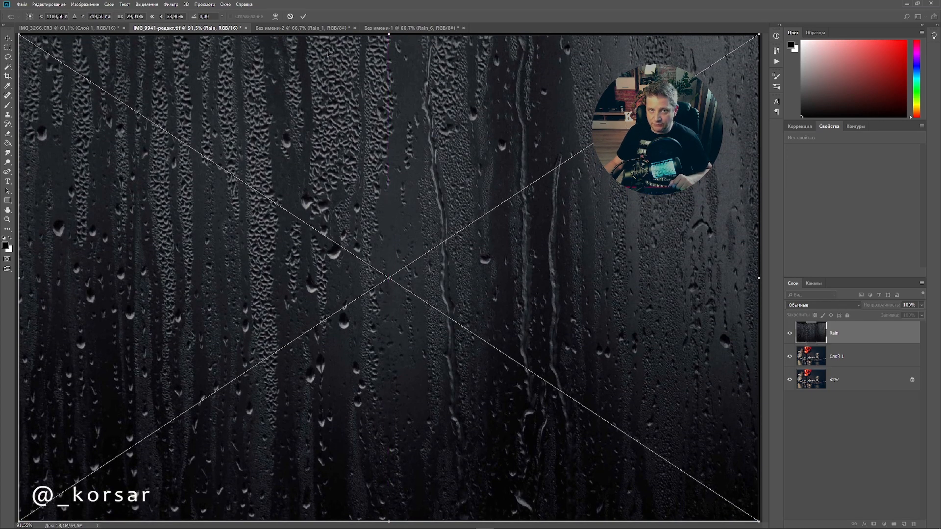
left_click(304, 16)
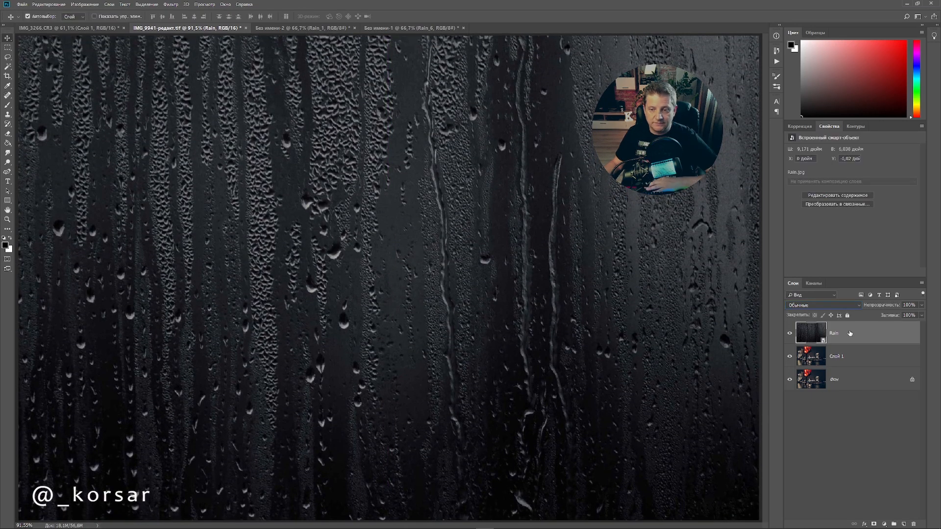
left_click(857, 306)
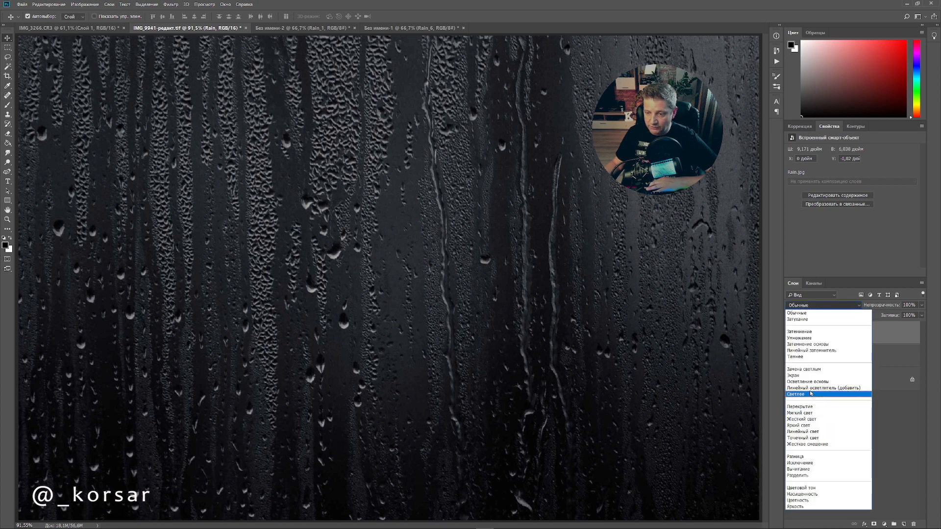
left_click(812, 376)
Step: Duplicate the Rain layer and set the copy to Soft Light (Мягкий свет) at 86% opacity
left_click_drag(889, 336, 906, 520)
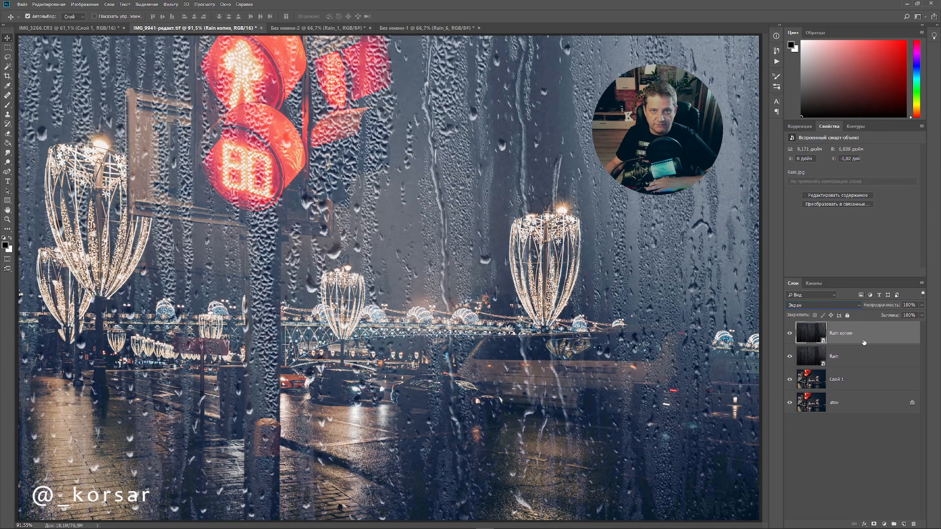
left_click(856, 307)
left_click(832, 415)
left_click_drag(893, 305, 885, 308)
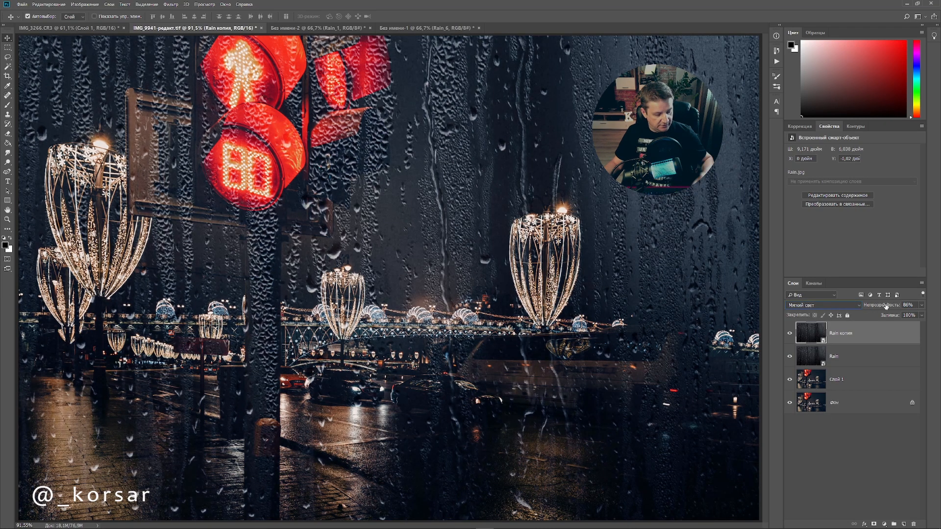
Step: Merge the two Rain layers into one and set the merged layer's blend mode to Screen (Экран)
left_click(872, 359, "shift")
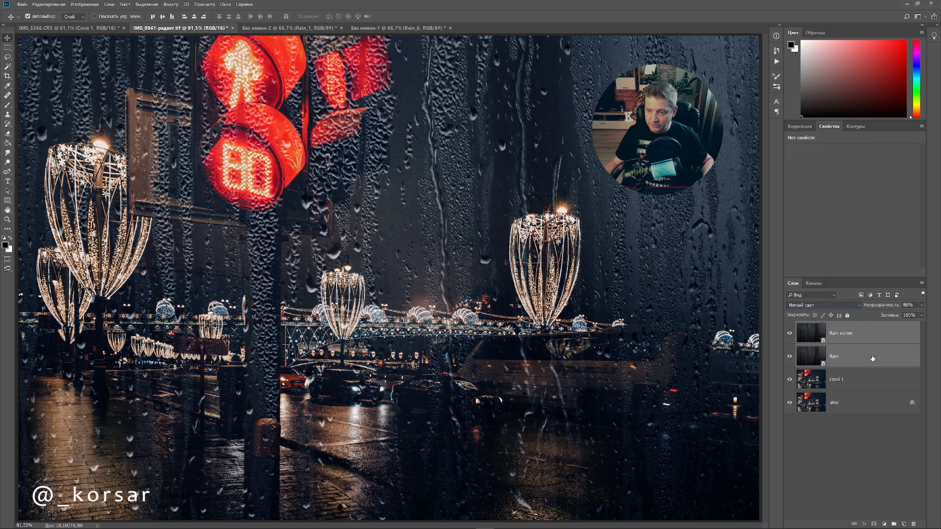
right_click(870, 354)
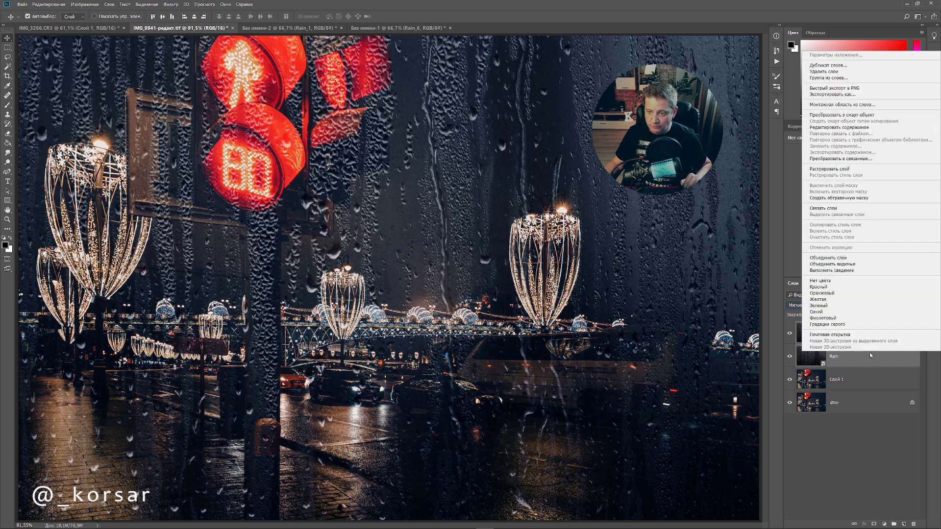
left_click(841, 258)
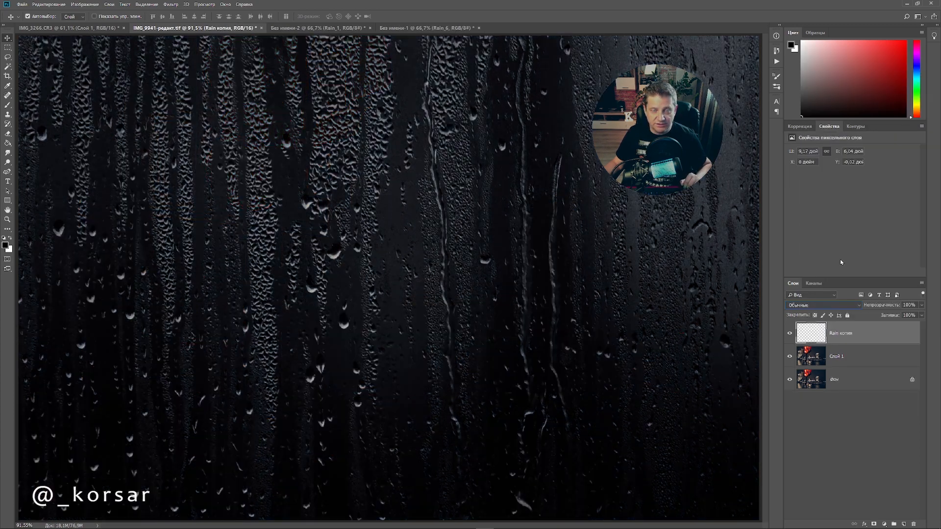
left_click(856, 306)
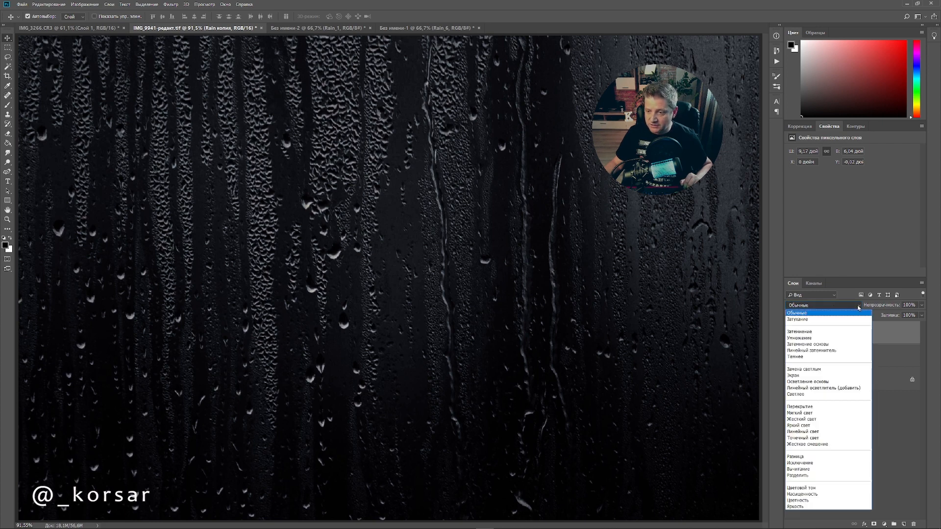
left_click(809, 375)
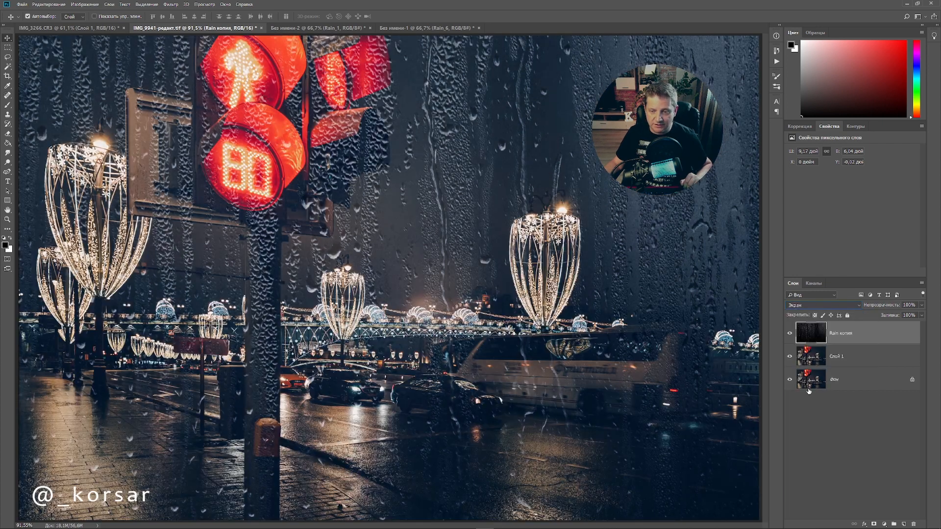
Step: Convert the merged rain layer to a smart object and apply a Gaussian Blur with a radius of 3.5 pixels
right_click(871, 332)
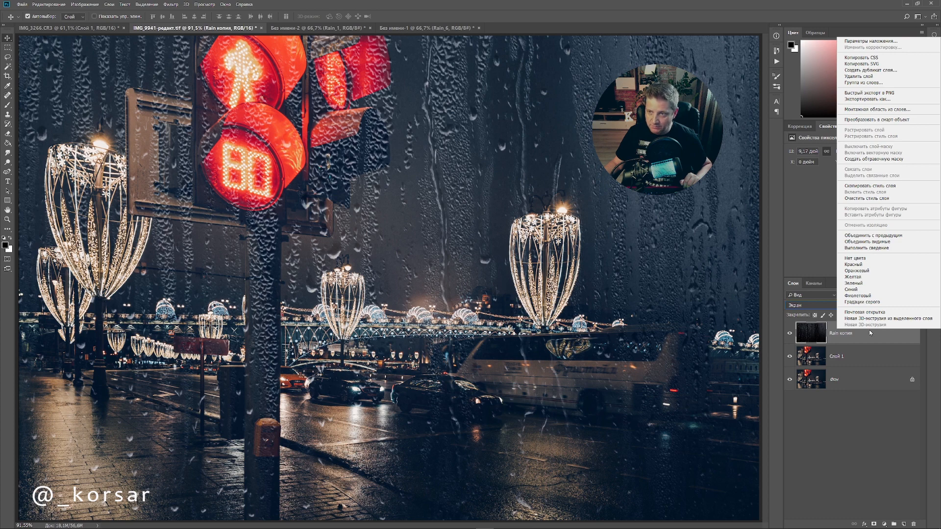
left_click(880, 120)
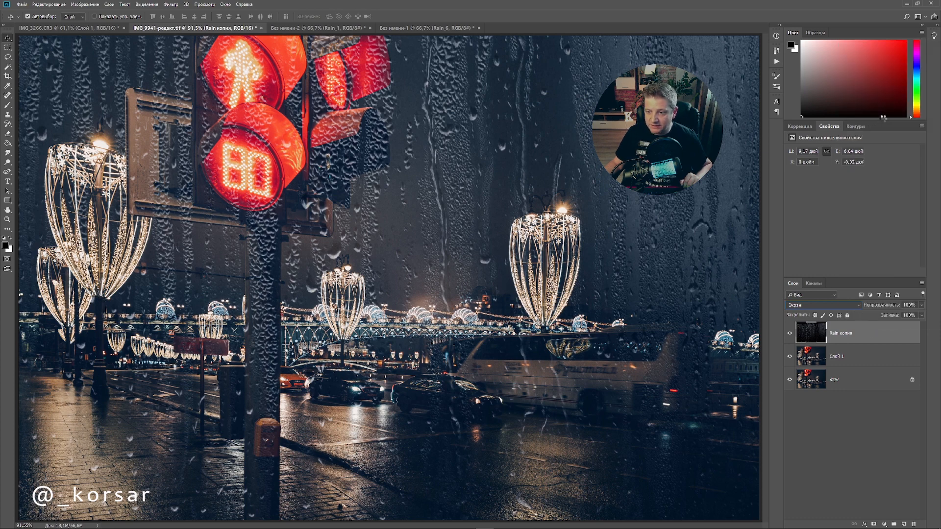
left_click(171, 4)
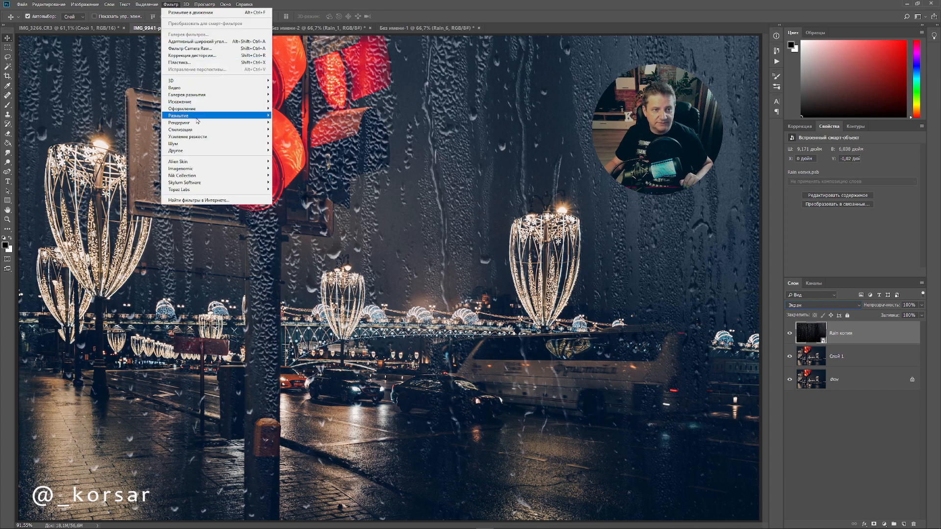
mouse_move(199, 116)
left_click(311, 151)
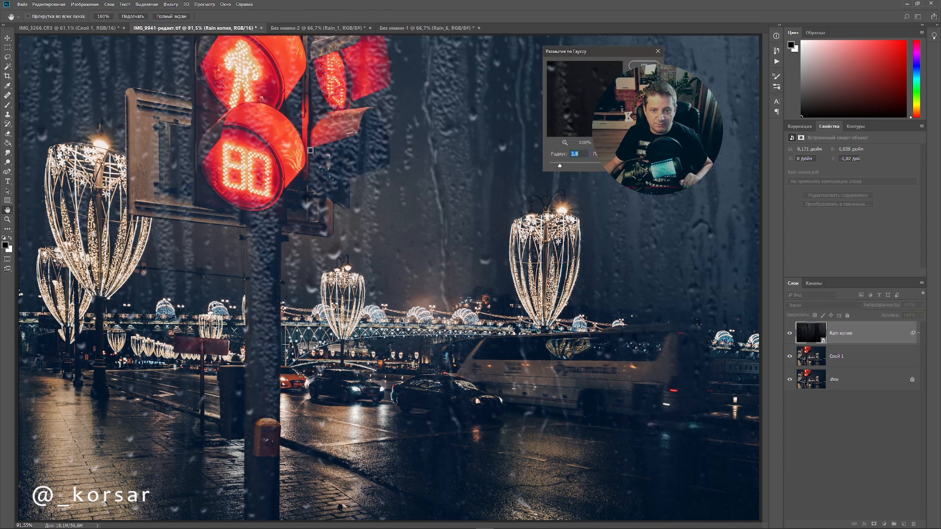
left_click_drag(578, 42, 694, 117)
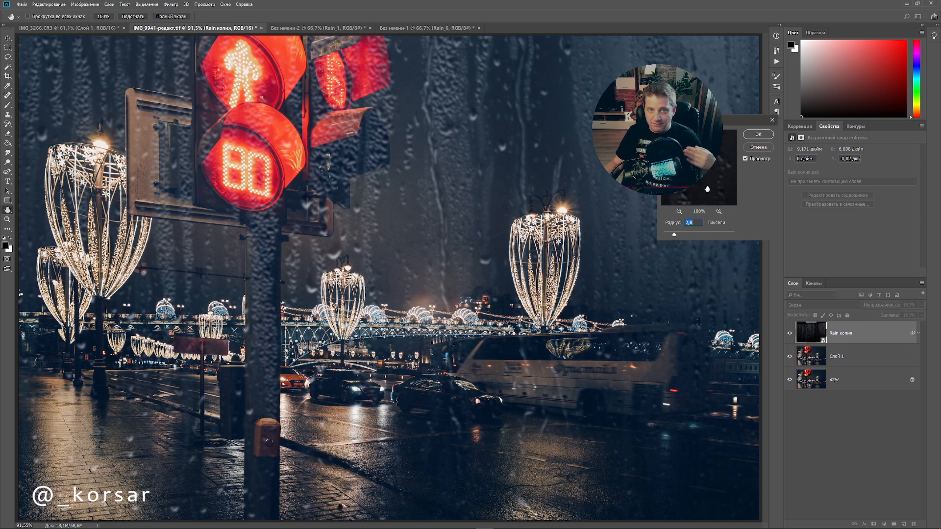
left_click_drag(675, 236, 678, 231)
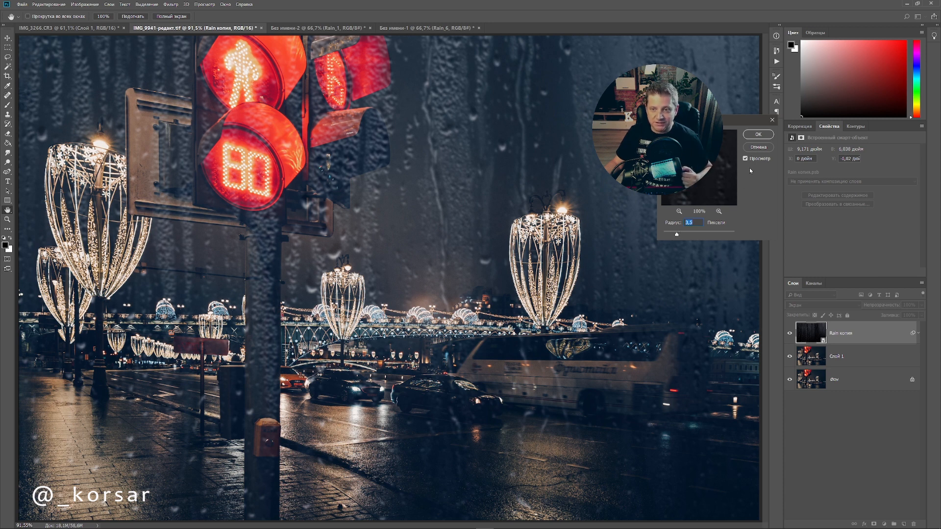
left_click(766, 135)
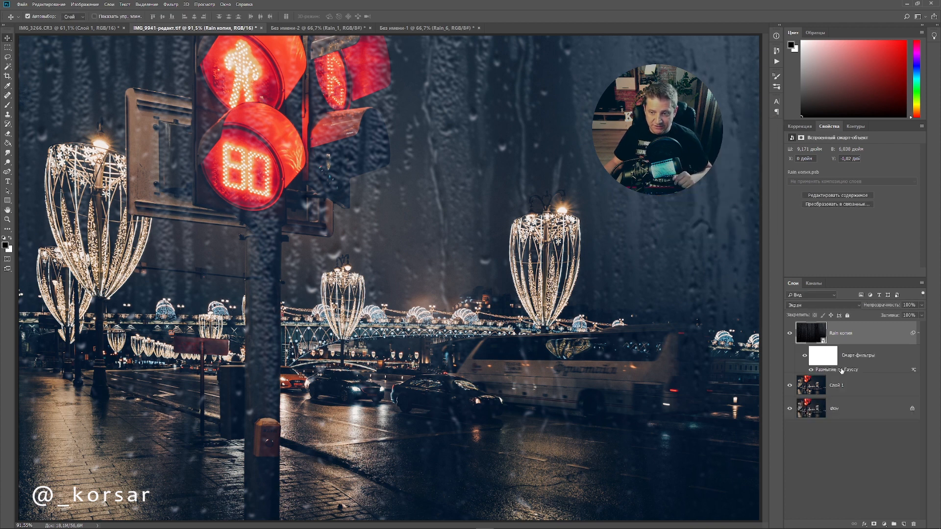
Step: Reduce the rain layer's Gaussian Blur smart filter radius to 3.0 pixels
double_click(839, 370)
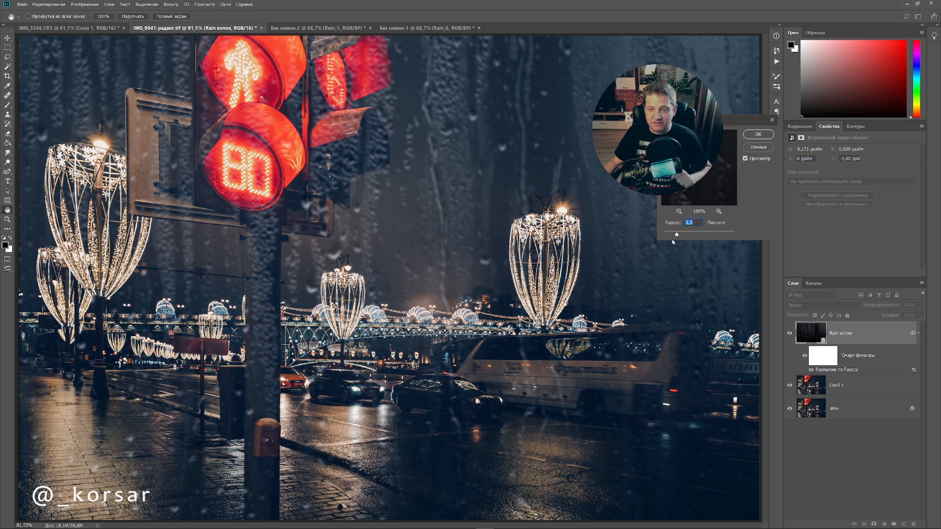
left_click_drag(677, 235, 675, 235)
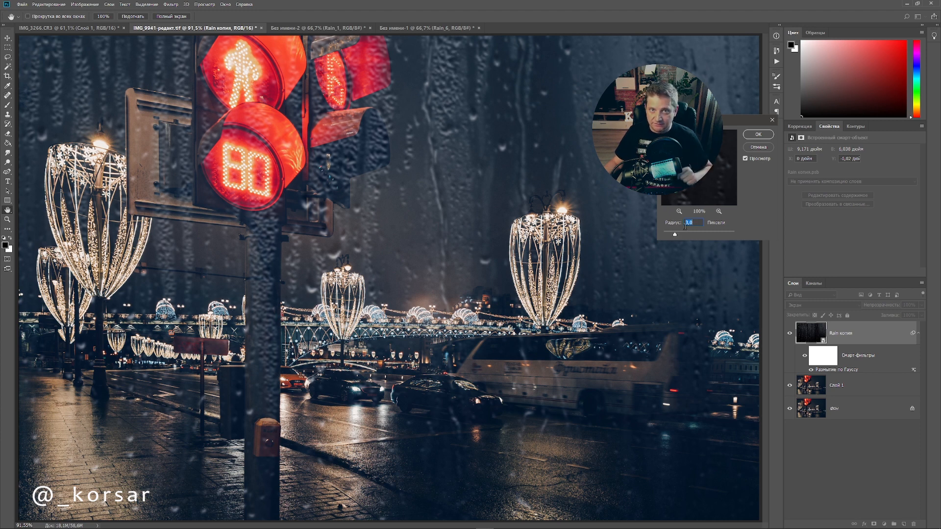
left_click(758, 134)
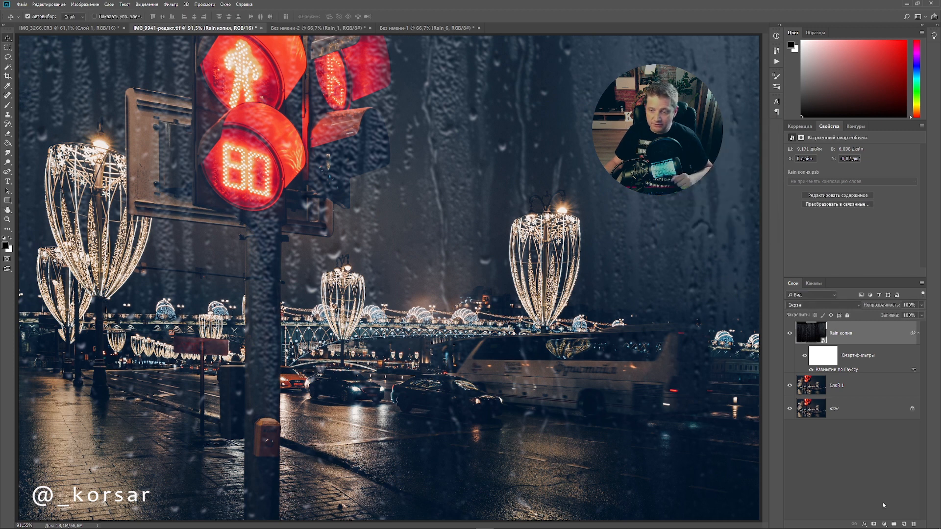
Step: Add a Levels adjustment clipped to the rain layer and set its white input level to 194
left_click(883, 524)
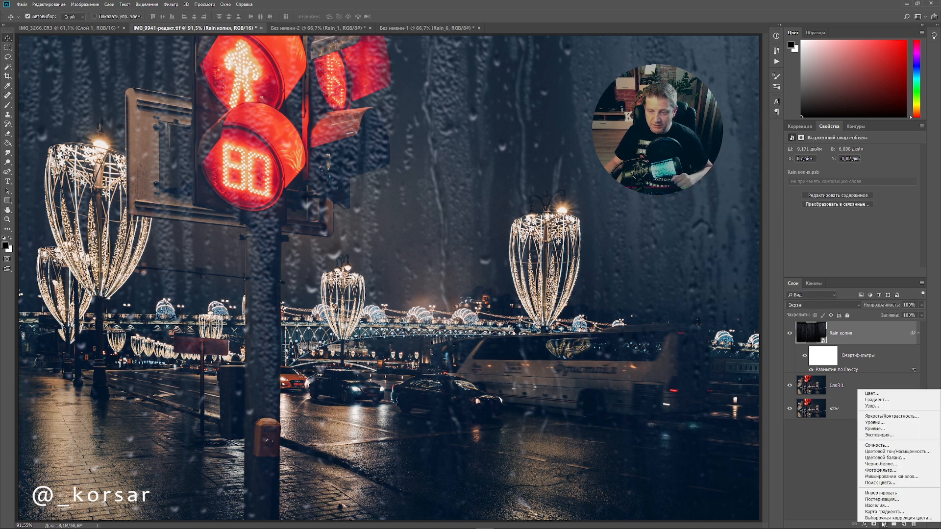
left_click(878, 423)
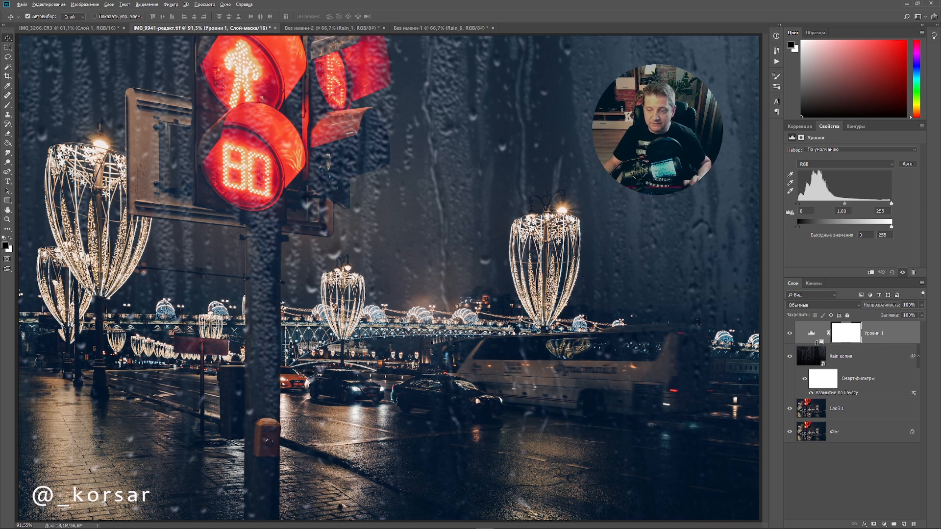
left_click(821, 342, "alt")
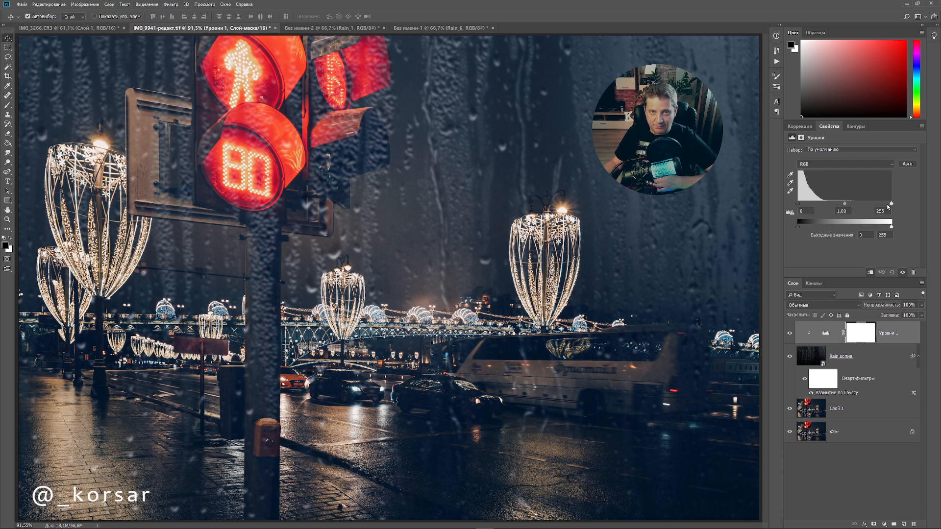
left_click_drag(891, 203, 868, 205)
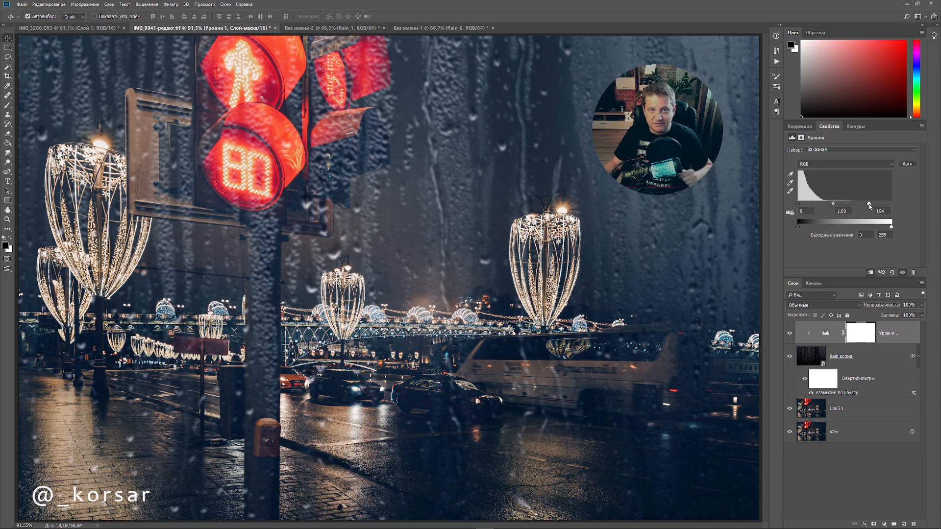
Step: Compare the rain effect with the original night photo by showing only the background layer
left_click(789, 432, "alt")
left_click(789, 433, "alt")
left_click(789, 434, "alt")
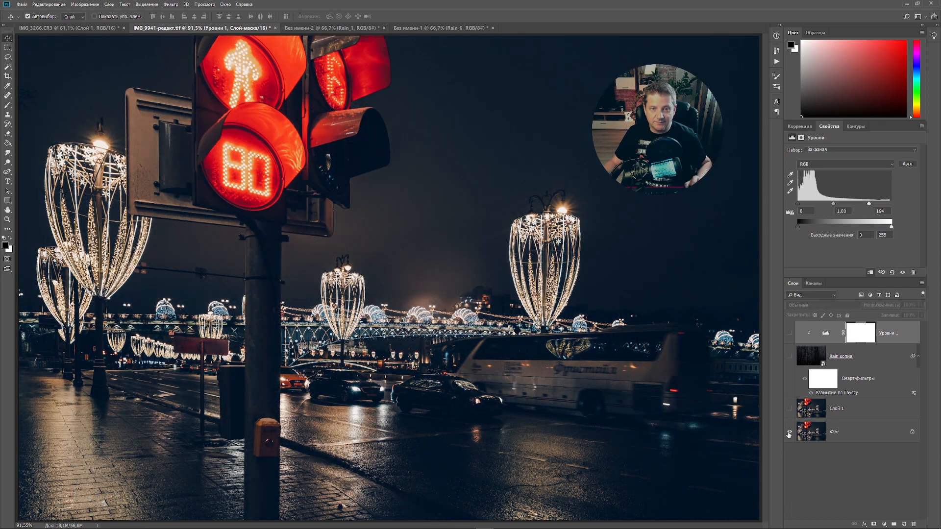